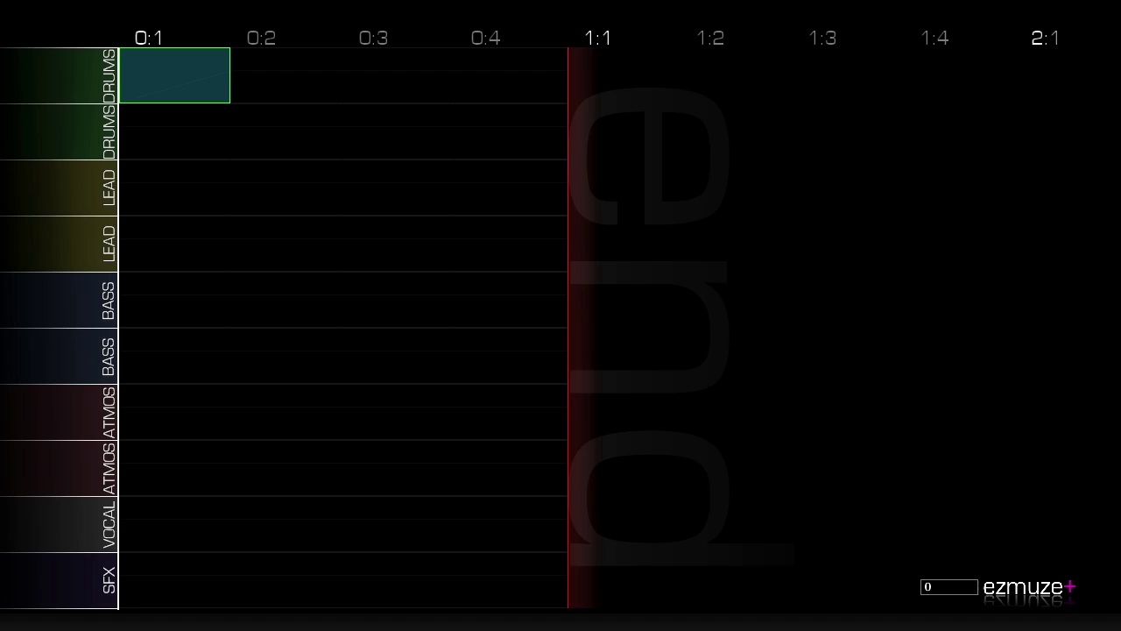
pyautogui.press('Tab')
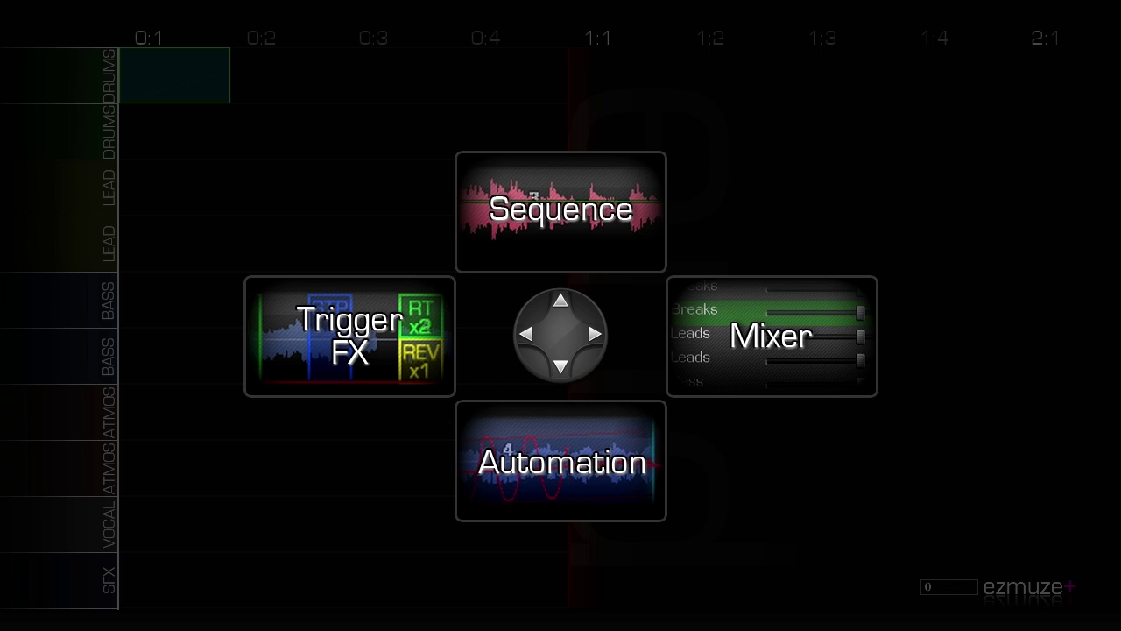
pyautogui.press('Up')
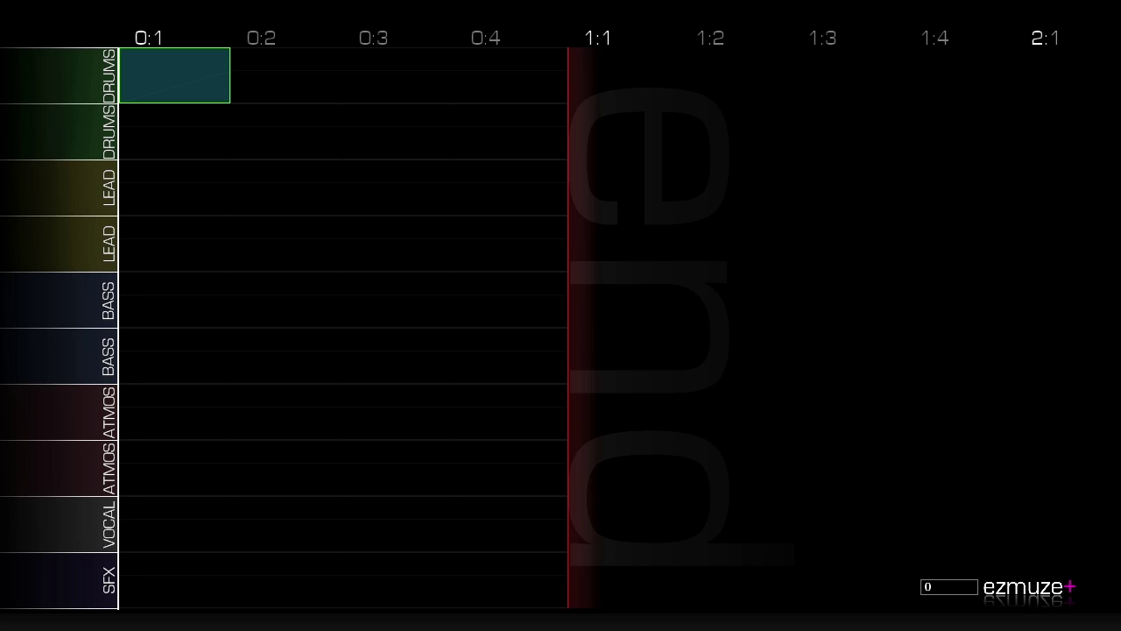
pyautogui.press('Return')
pyautogui.press('Up')
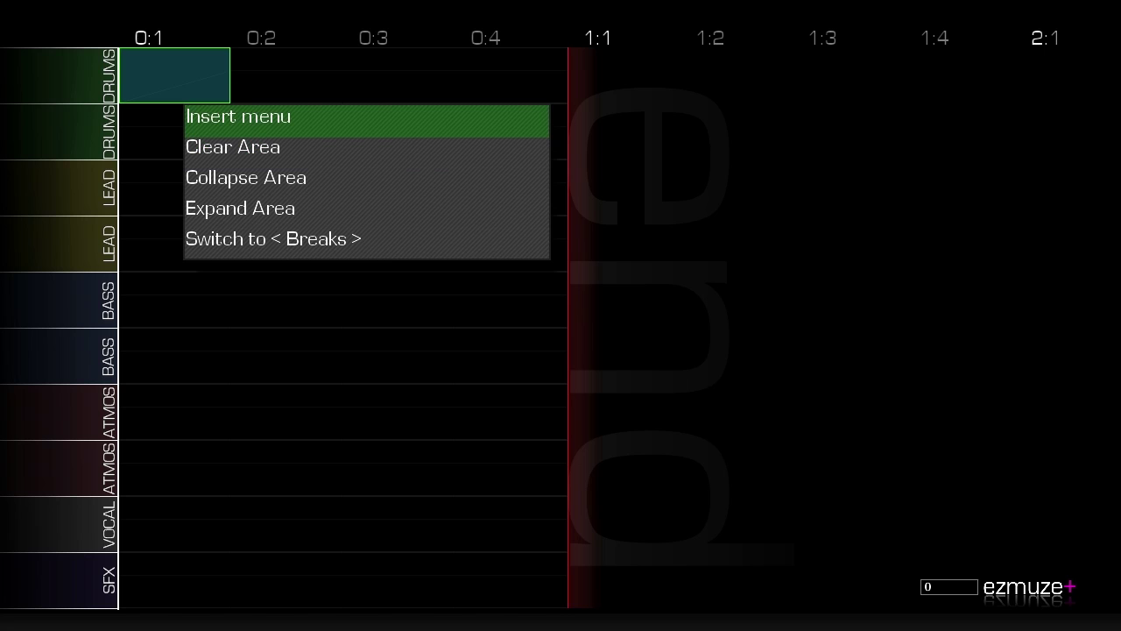
pyautogui.press('Escape')
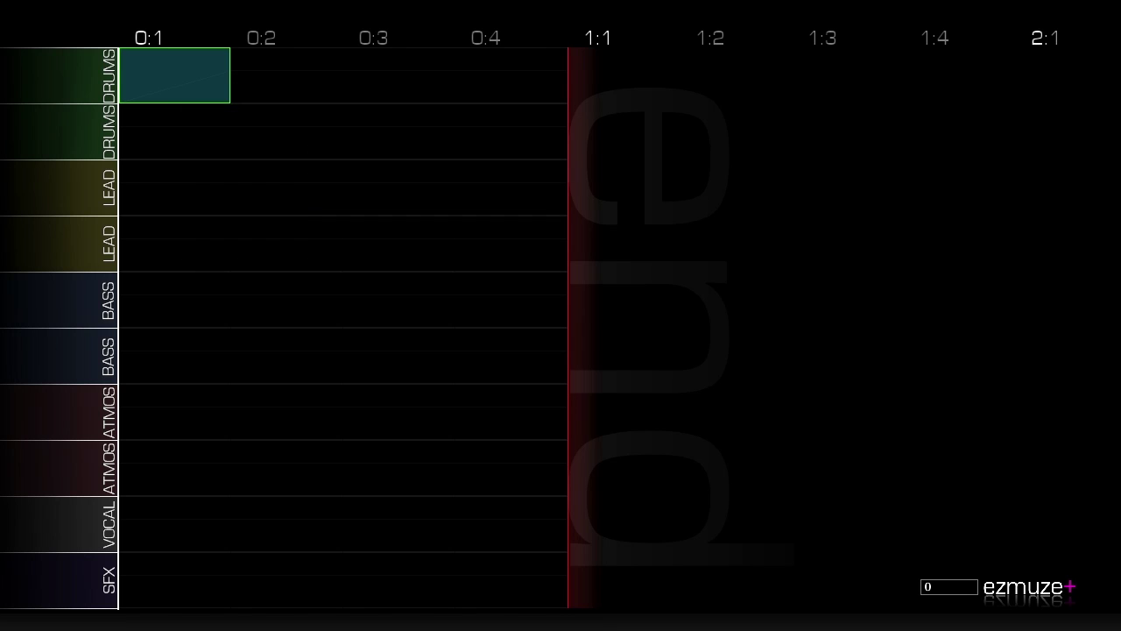
# Open the drum sample library for the first drums track and browse through its packs to Beat Cannon 08.
pyautogui.press('Return')
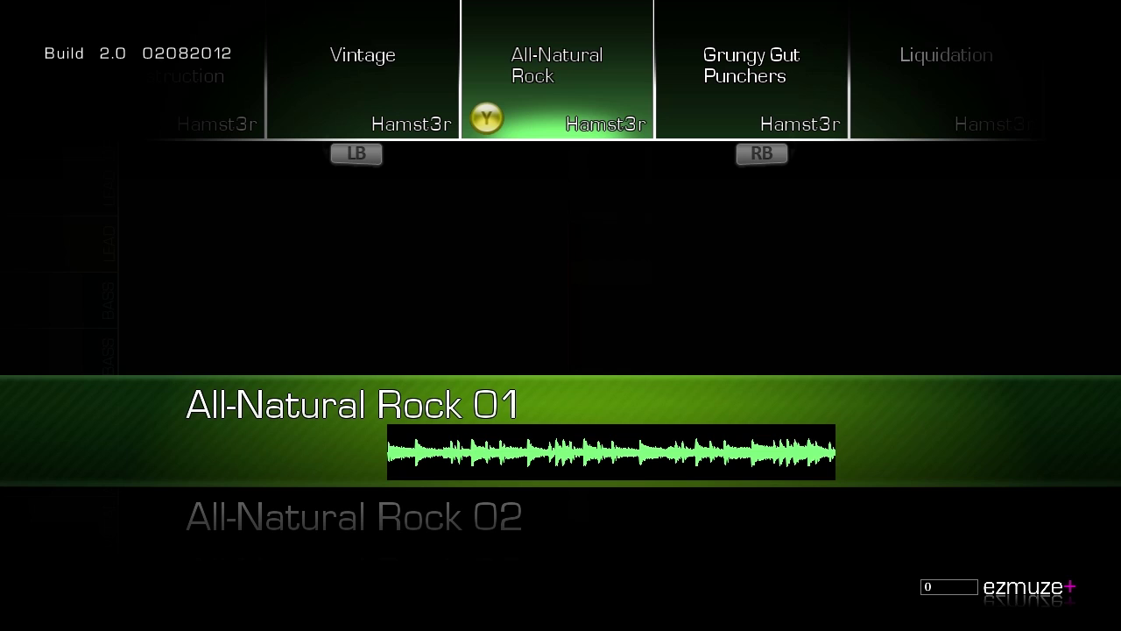
pyautogui.press('Right')
pyautogui.press('Right')
pyautogui.press('Right')
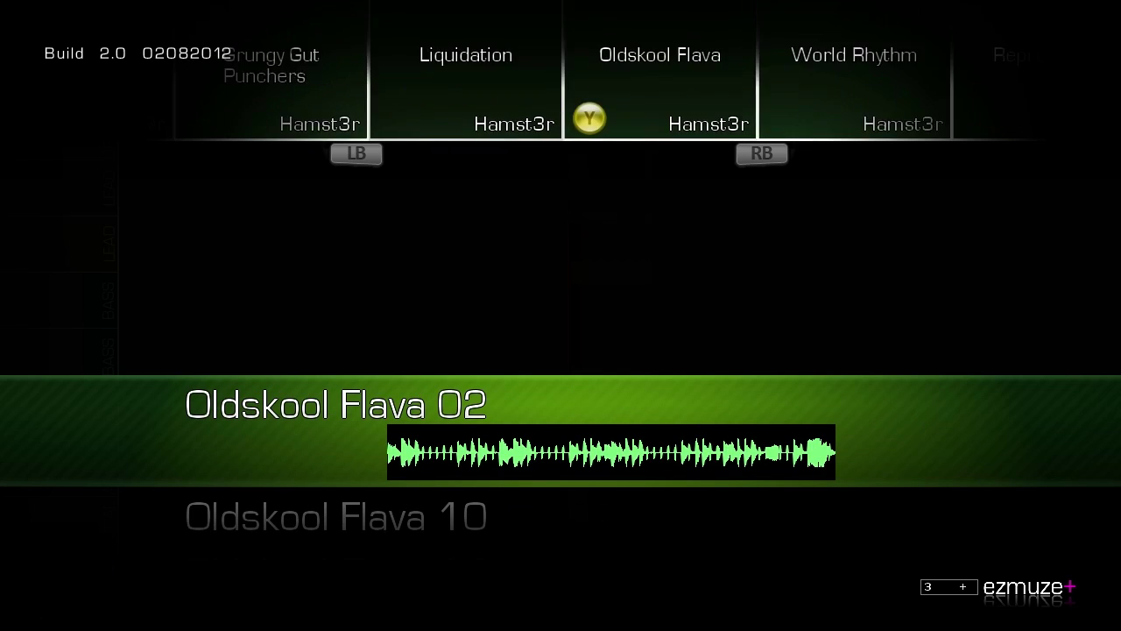
pyautogui.press('Right')
pyautogui.press('Right')
pyautogui.press('Right')
pyautogui.press('Right')
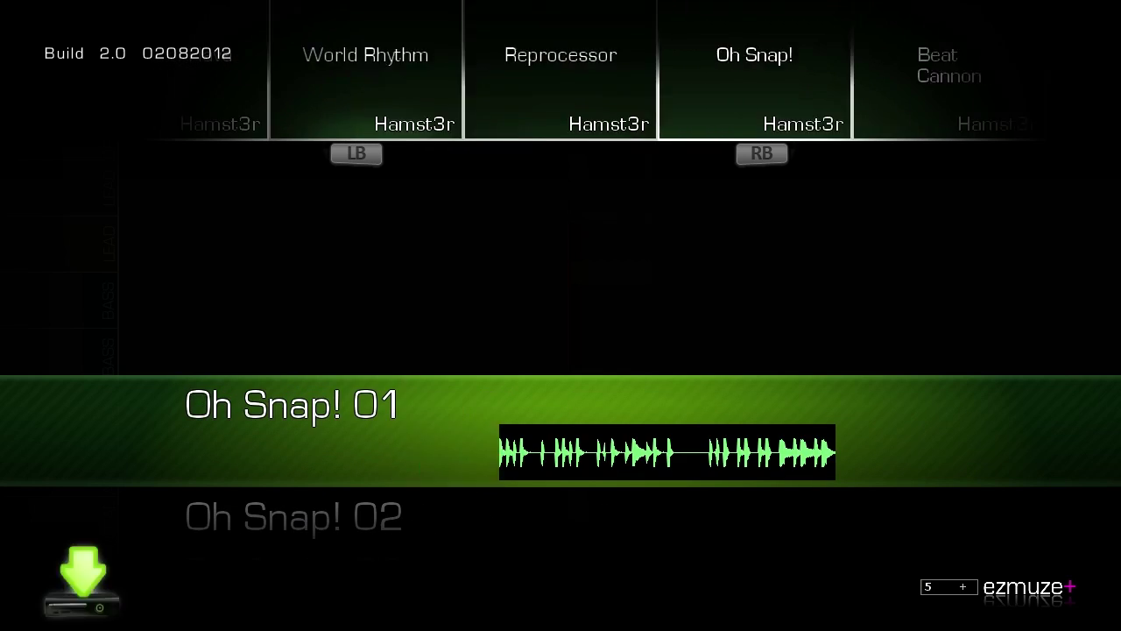
pyautogui.press('Right')
pyautogui.press('Right')
pyautogui.press('Right')
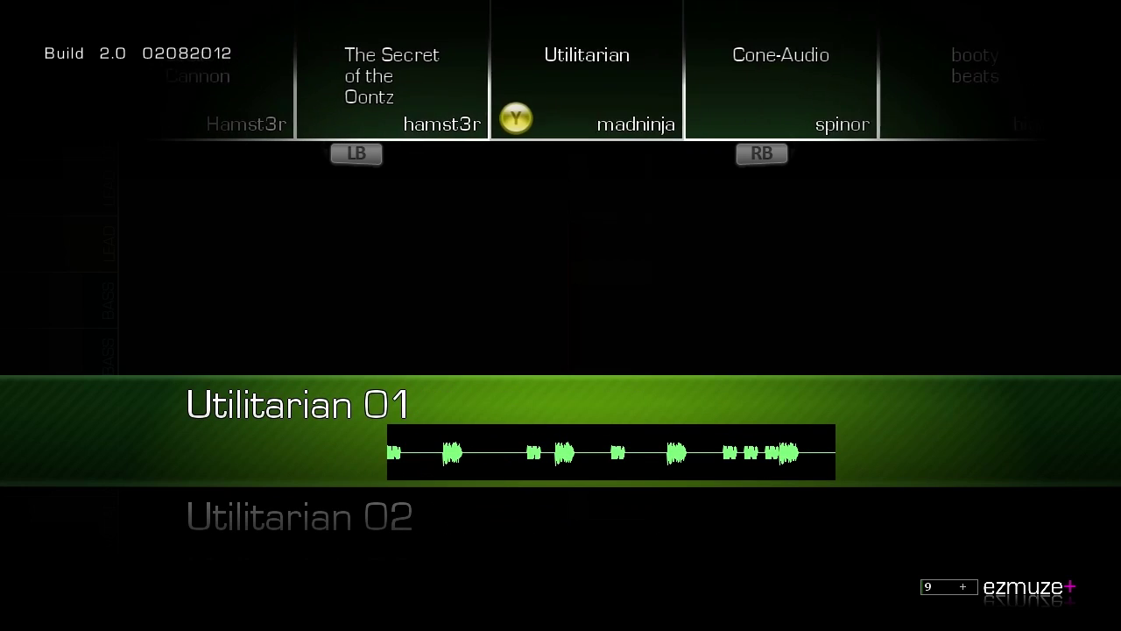
pyautogui.press('Right')
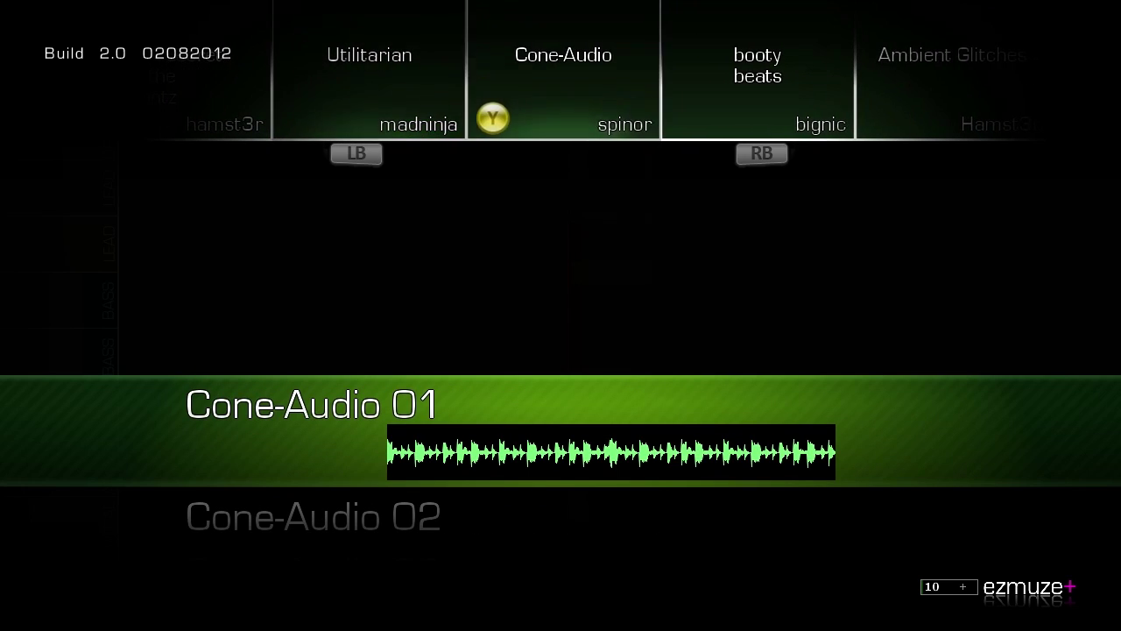
pyautogui.press('Right')
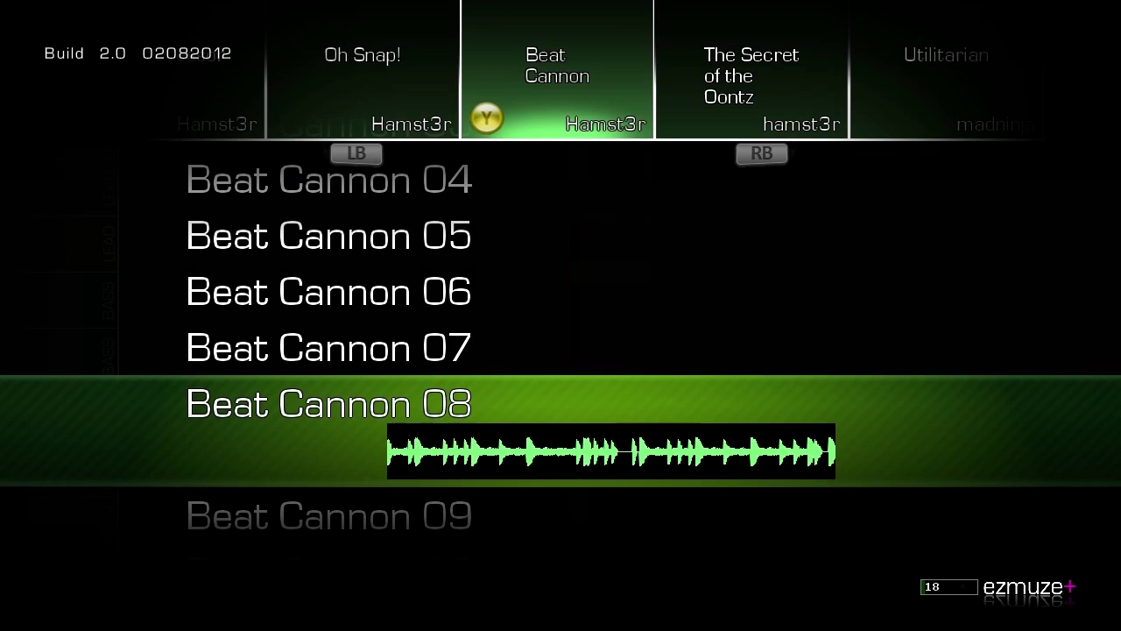
# View the artist information for the Beat Cannon pack and insert Beat Cannon 08 at 0:1 on the first drums track.
pyautogui.press('y')
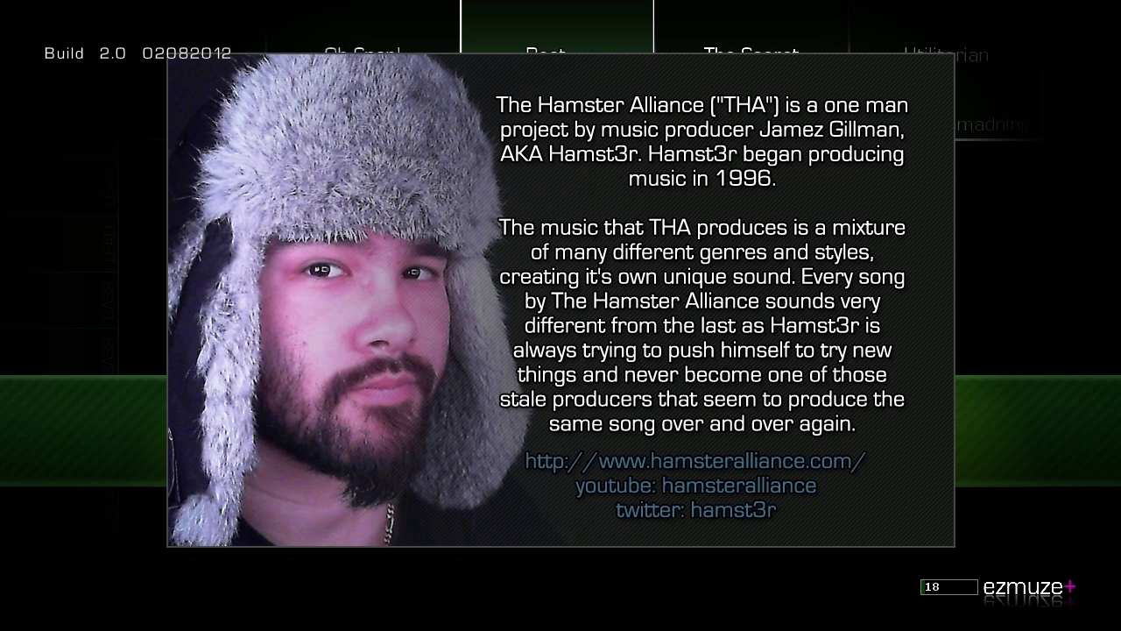
pyautogui.press('Escape')
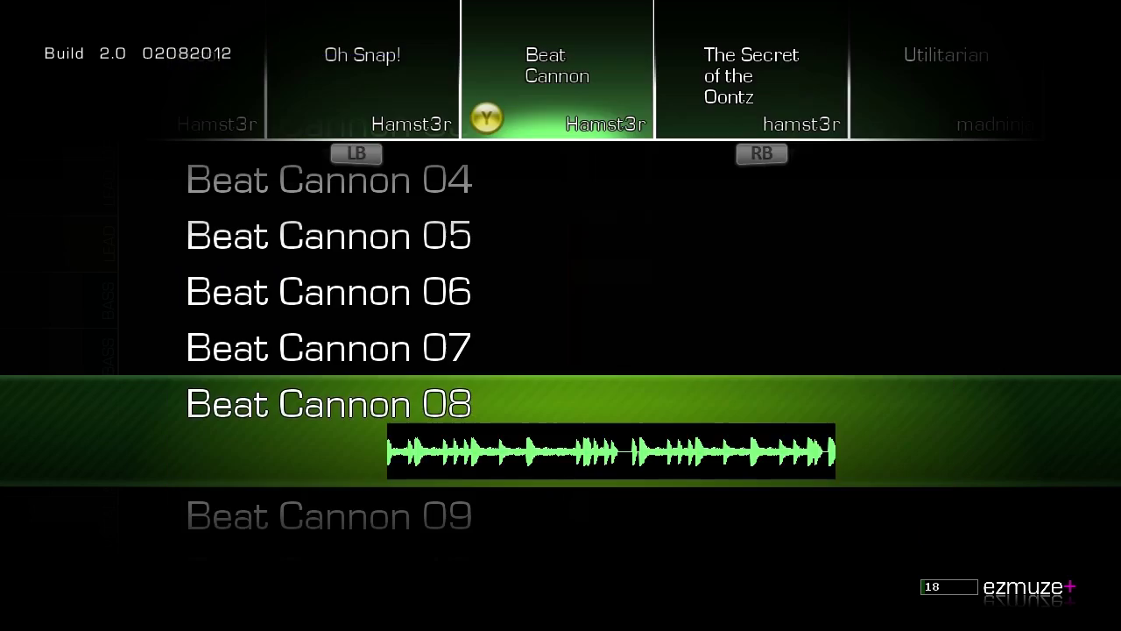
pyautogui.press('Return')
# Insert the Acidface 01 sample at 0:1 on the first lead track.
pyautogui.press('Down')
pyautogui.press('Down')
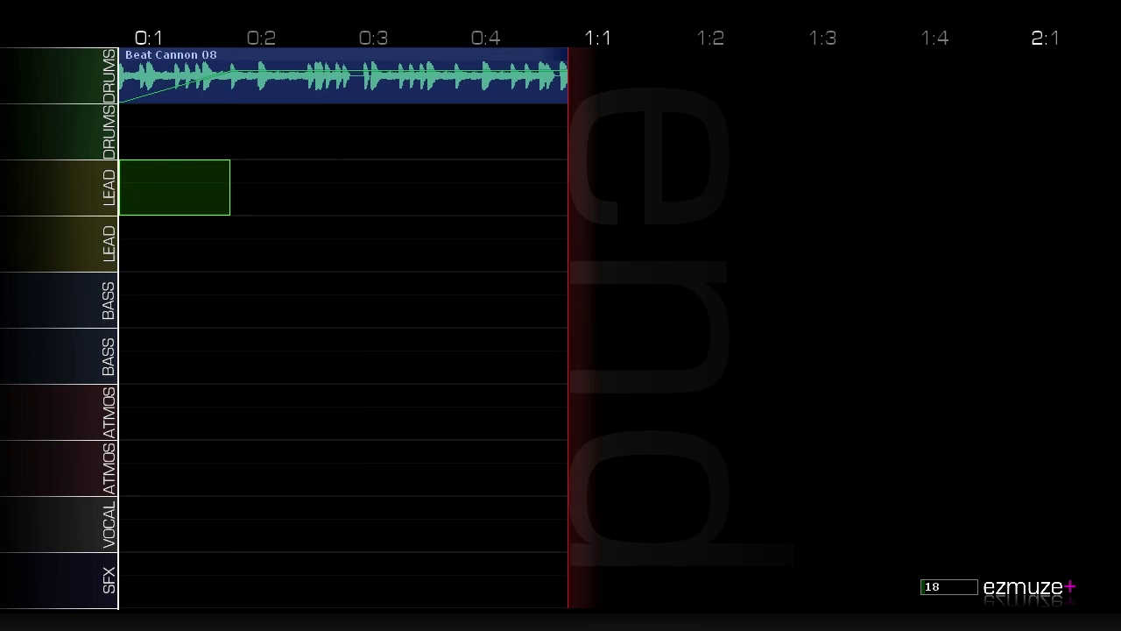
pyautogui.press('Return')
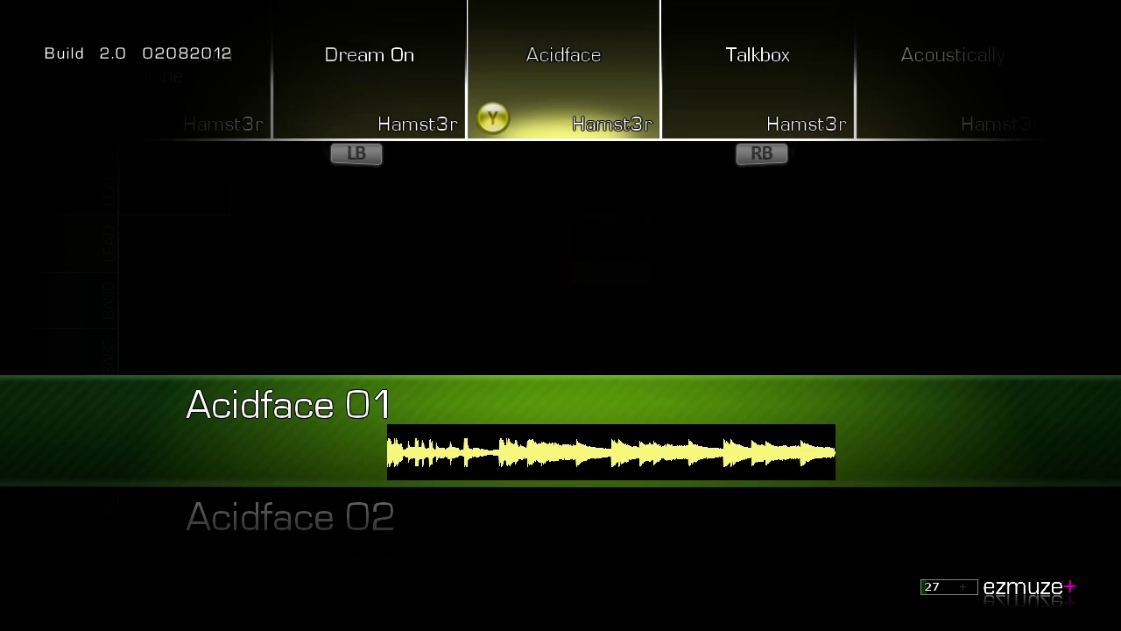
pyautogui.press('Return')
# Open the bass sample library for the first bass track and browse to The Sub Bassiest pack.
pyautogui.press('Down')
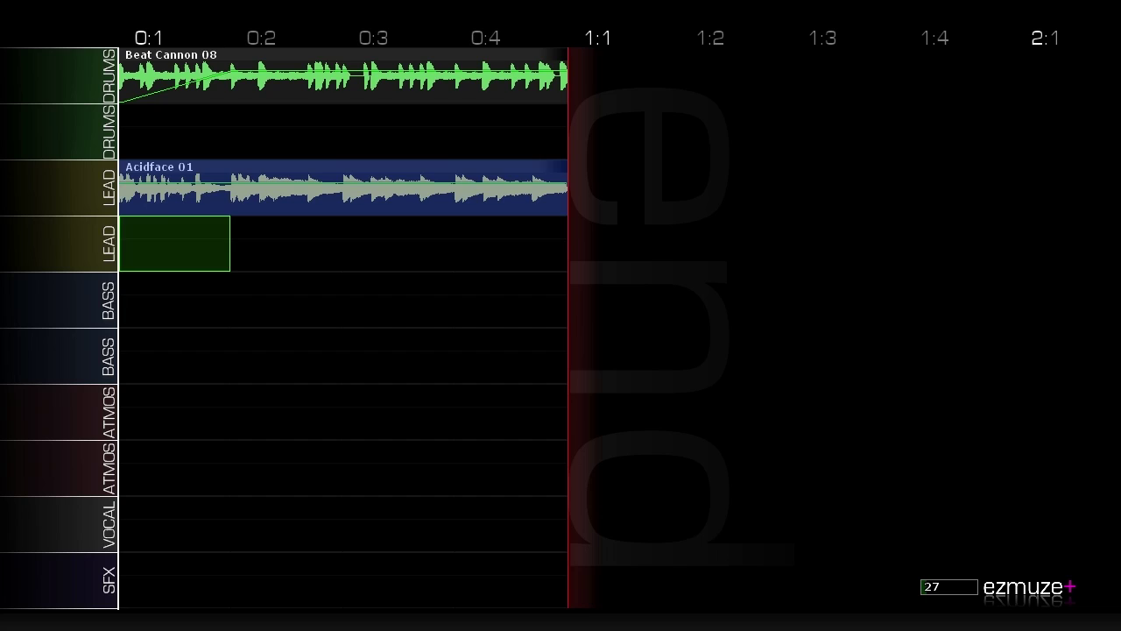
pyautogui.press('Down')
pyautogui.press('Return')
pyautogui.press('Right')
pyautogui.press('Right')
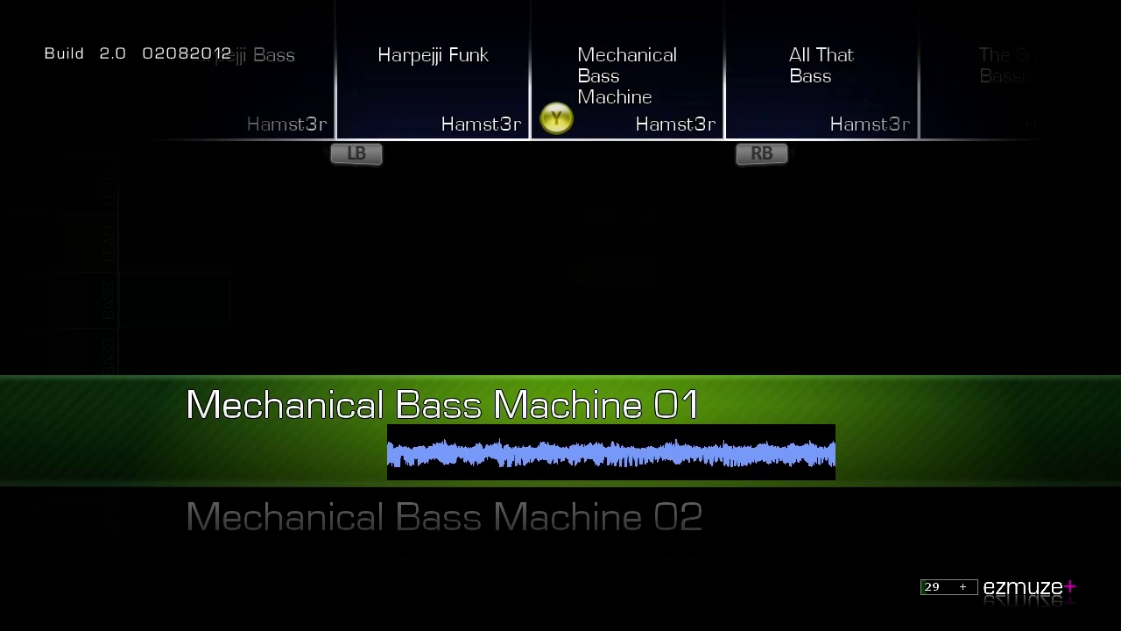
pyautogui.press('Left')
pyautogui.press('Right')
pyautogui.press('Right')
pyautogui.press('Right')
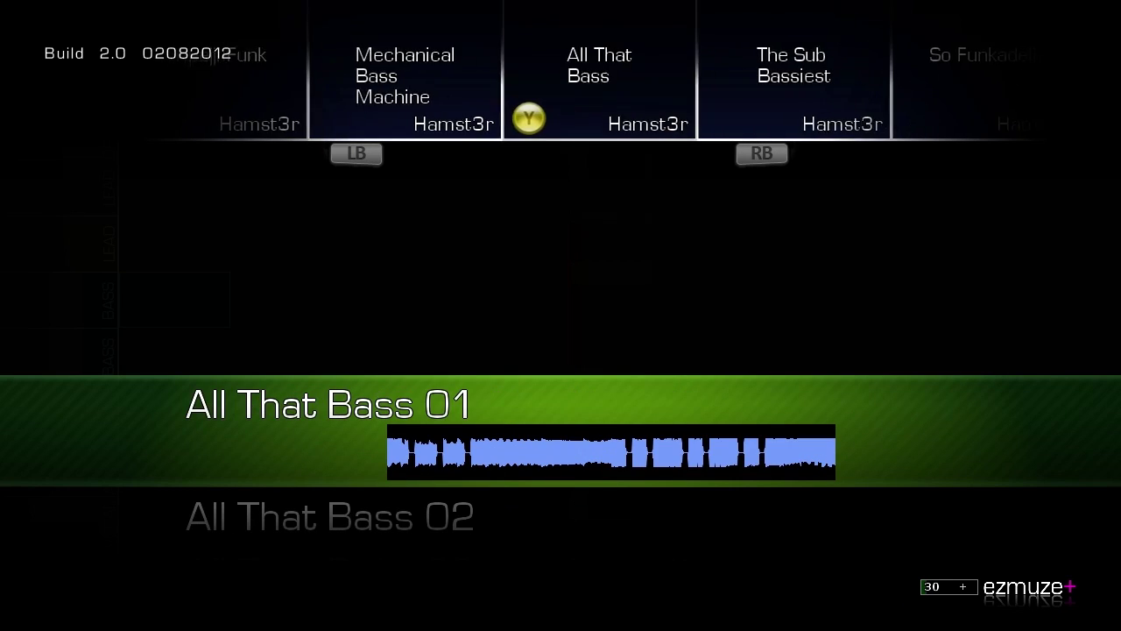
# Insert The Sub Bassiest 08 sample at 0:1 on the first bass track.
pyautogui.press('Down')
pyautogui.press('Down')
pyautogui.press('Down')
pyautogui.press('Down')
pyautogui.press('Down')
pyautogui.press('Down')
pyautogui.press('Down')
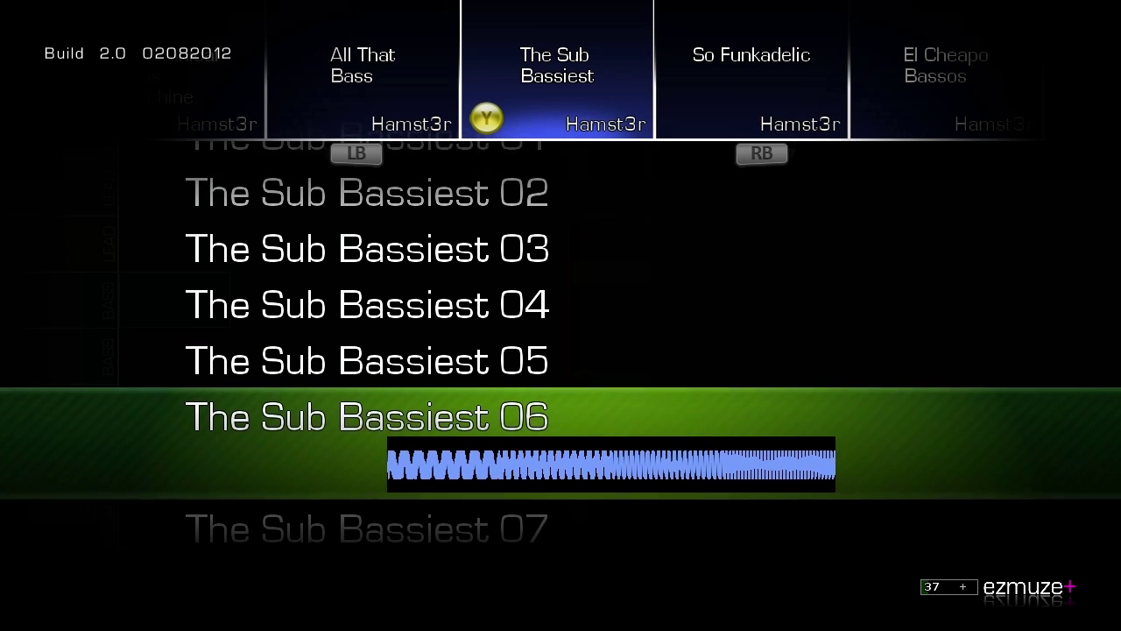
pyautogui.press('Return')
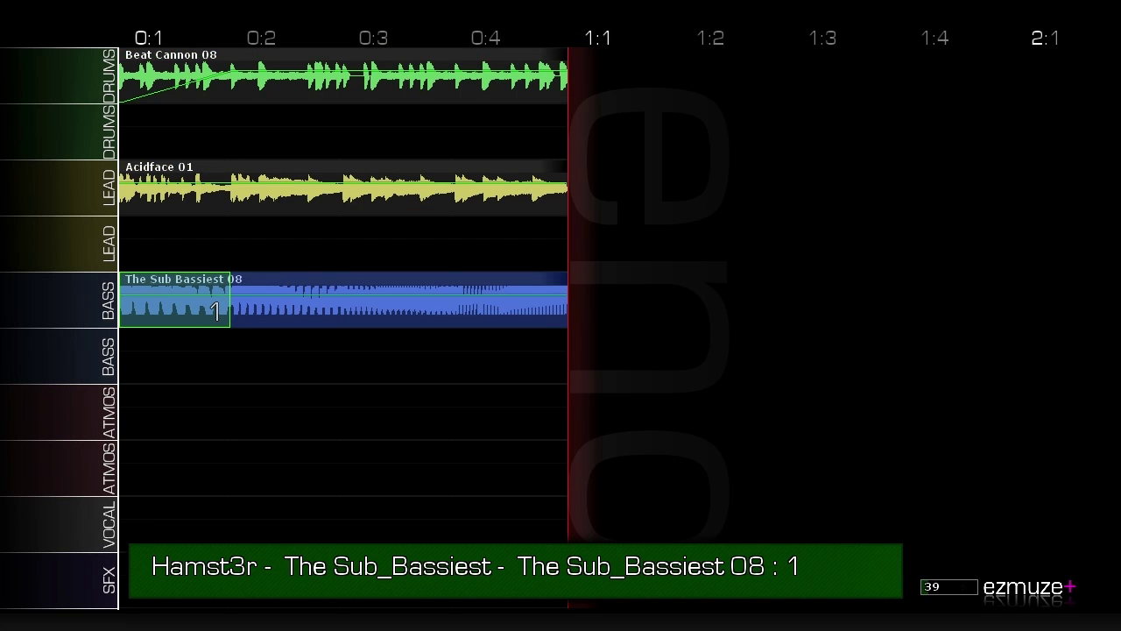
# Browse the Harpejji Bass and Harpejji Funk samples for the second bass track without inserting one.
pyautogui.press('Down')
pyautogui.press('Up')
pyautogui.press('Down')
pyautogui.press('Return')
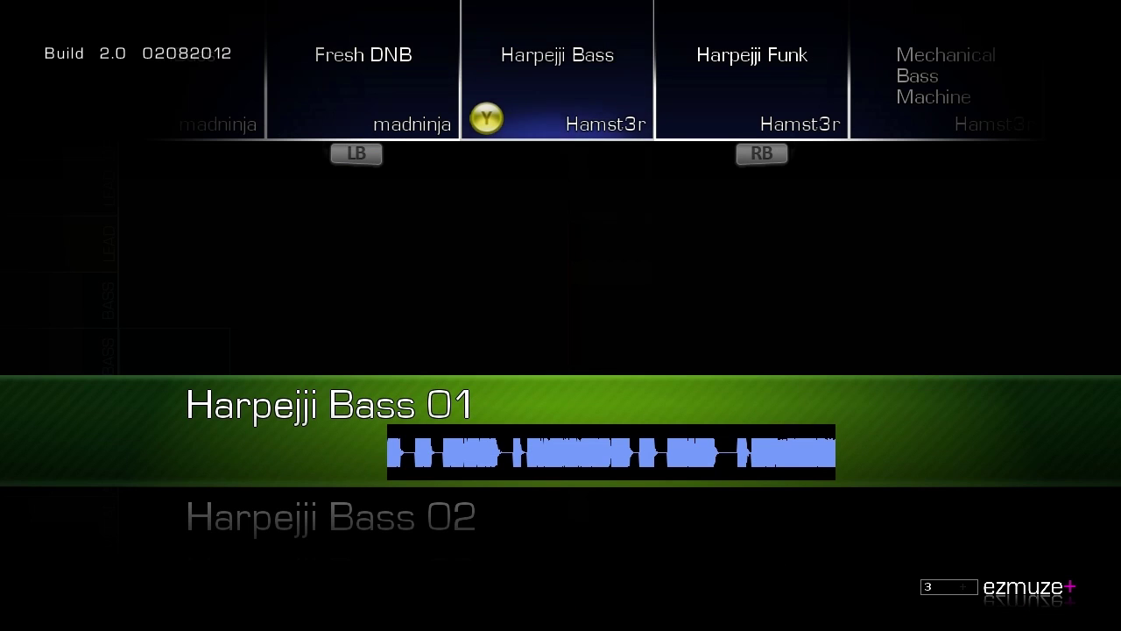
pyautogui.press('Down')
pyautogui.press('Down')
pyautogui.press('Down')
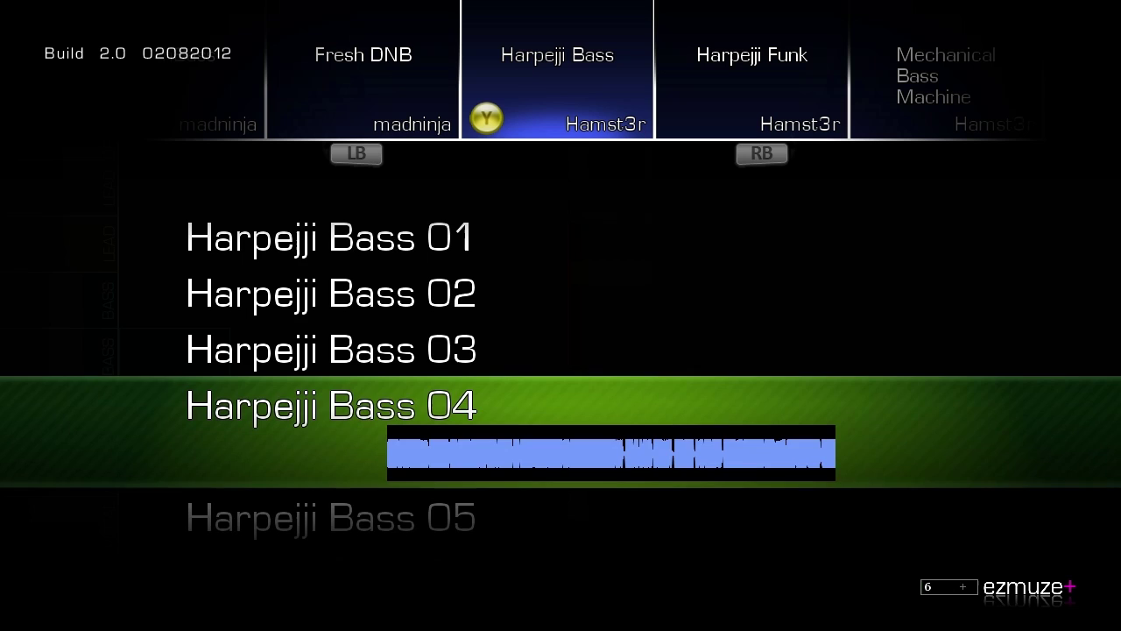
pyautogui.press('Down')
pyautogui.press('Down')
pyautogui.press('Right')
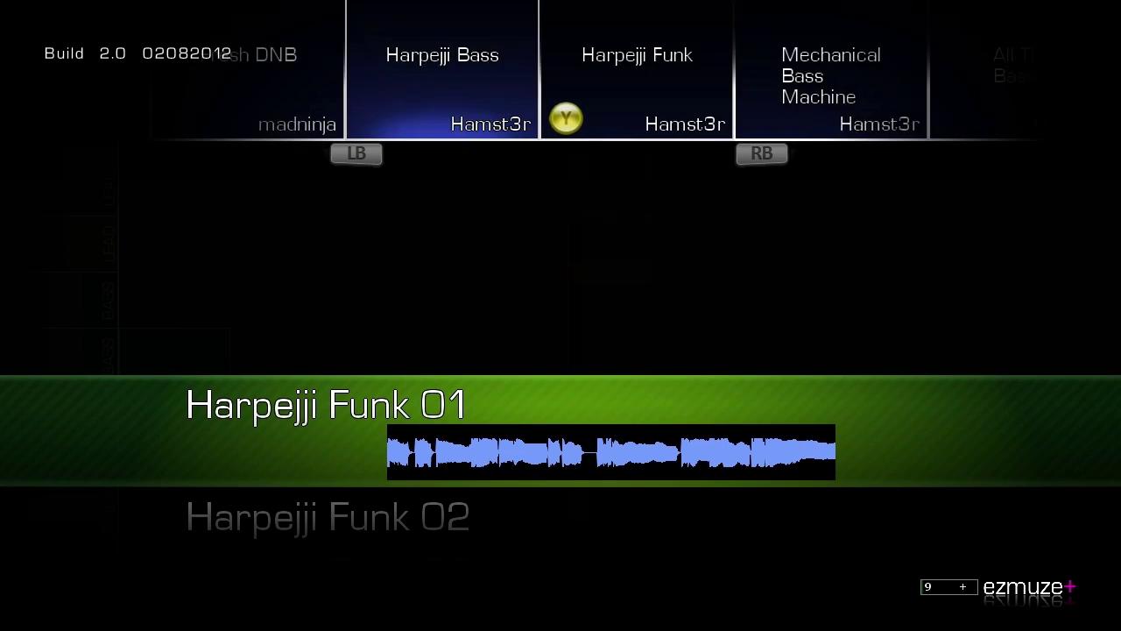
pyautogui.press('Down')
pyautogui.press('Down')
pyautogui.press('Down')
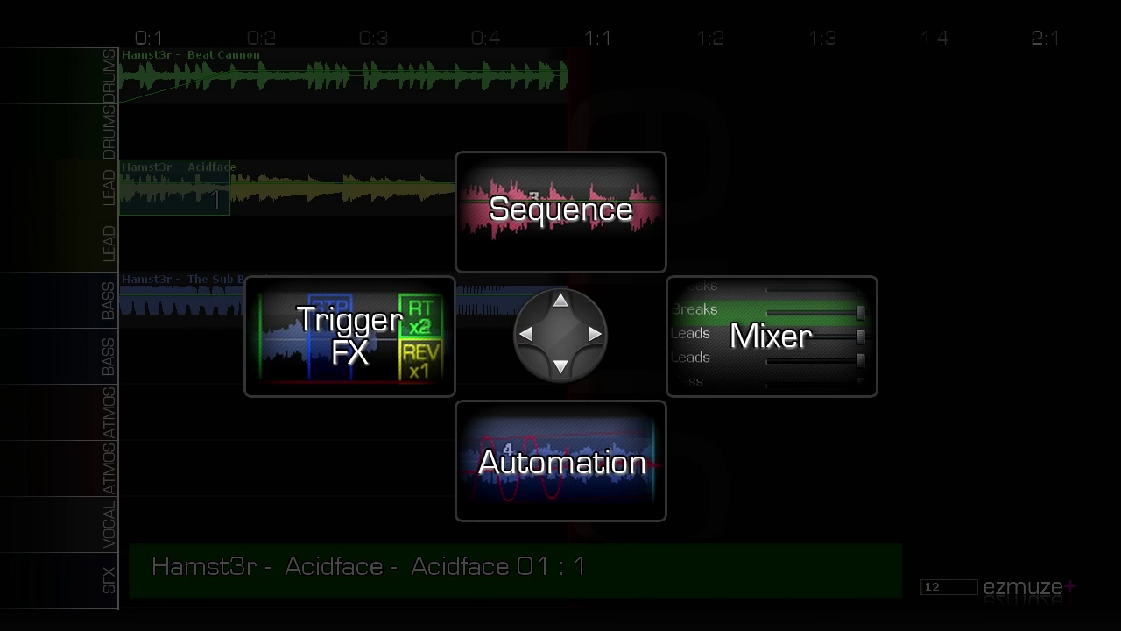
# Switch to the Mixer view and go through the first lead track's volume, filter, sample rate crush and mute controls.
pyautogui.press('Right')
pyautogui.press('Right')
pyautogui.press('Right')
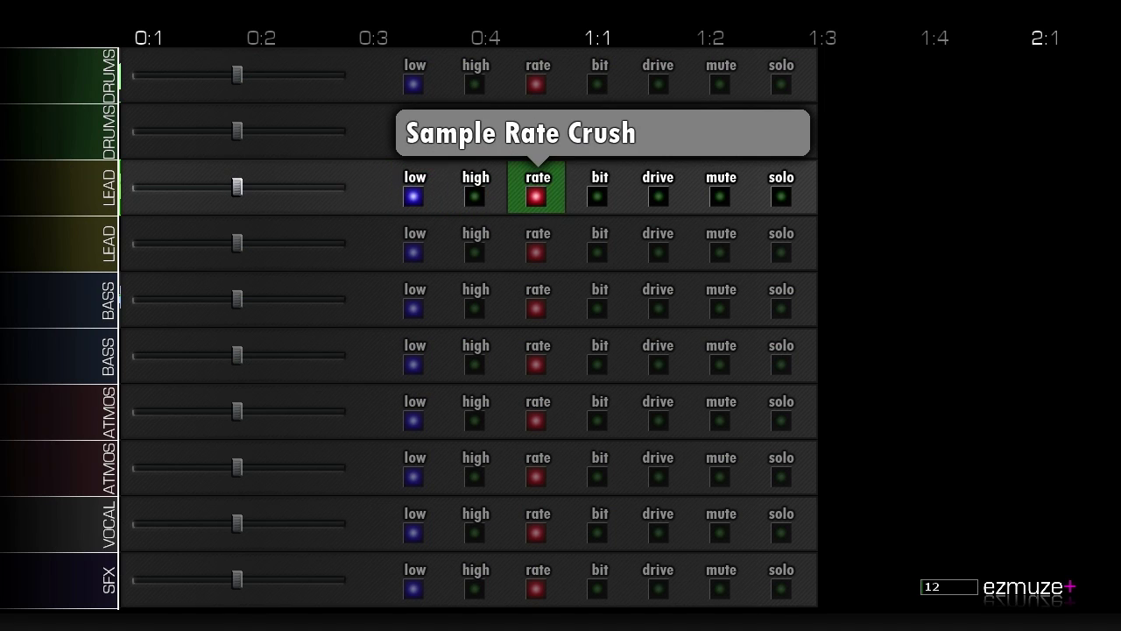
pyautogui.press('Left')
pyautogui.press('Left')
pyautogui.press('Left')
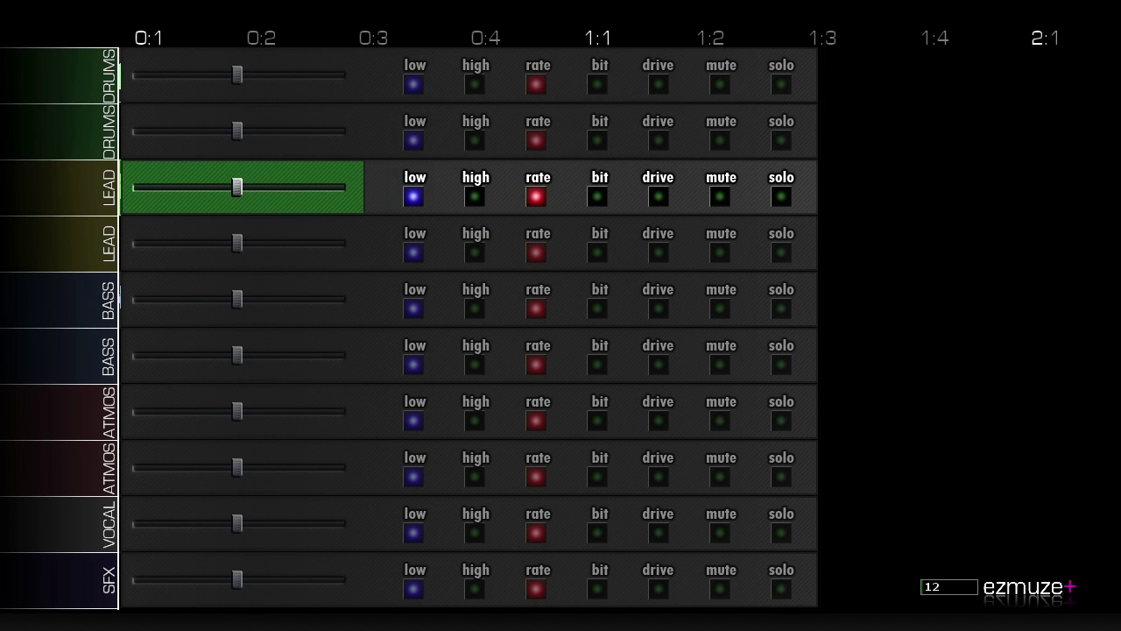
pyautogui.press('Right')
pyautogui.press('Right')
pyautogui.press('Right')
pyautogui.press('Right')
pyautogui.press('Right')
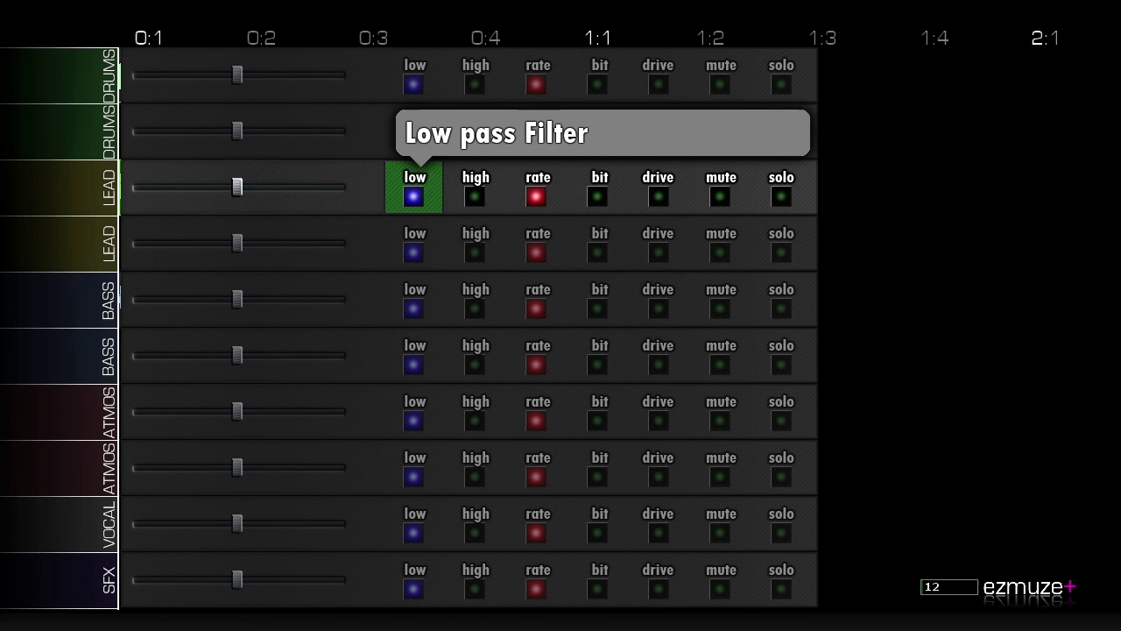
pyautogui.press('Right')
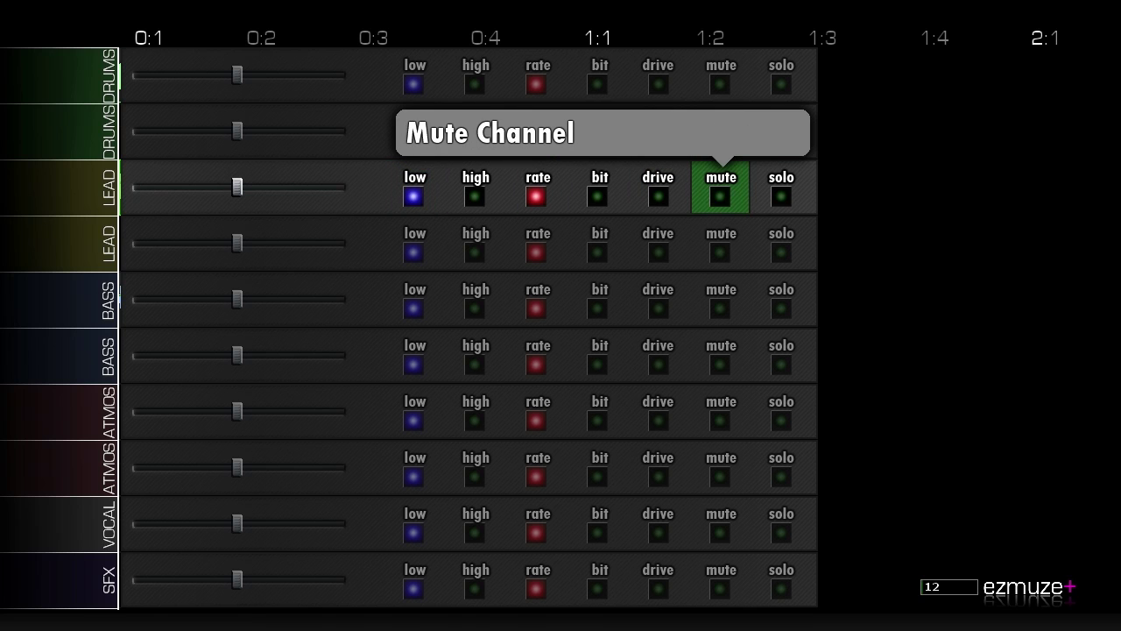
# Solo the first lead channel in the mixer and briefly start playback of the song in the Sequence view.
pyautogui.press('Right')
pyautogui.press('Return')
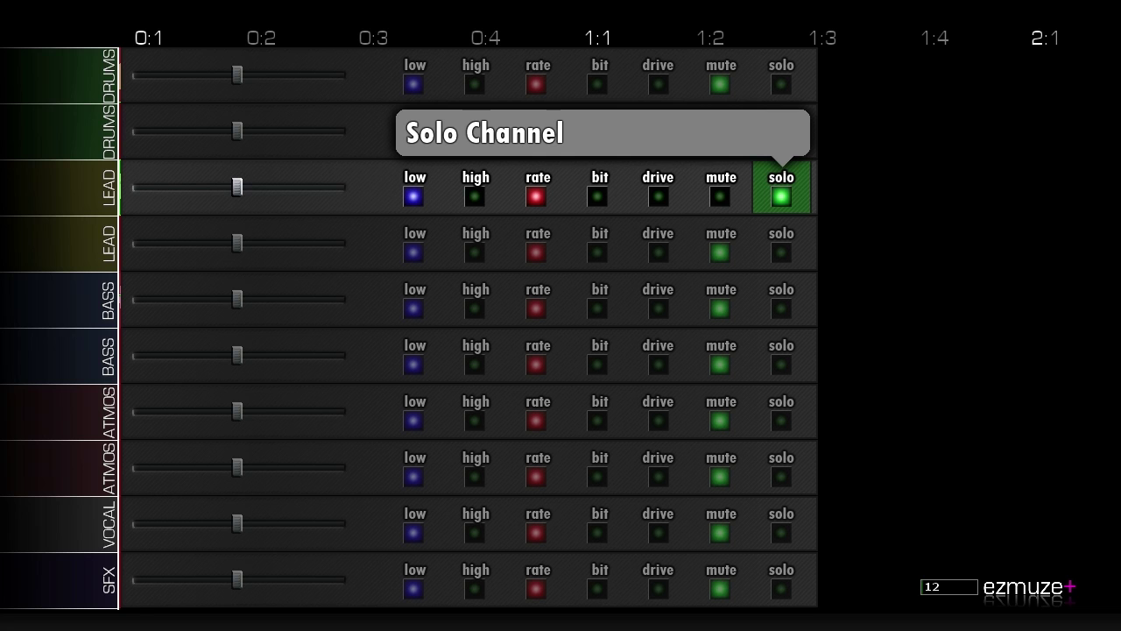
pyautogui.press('Tab')
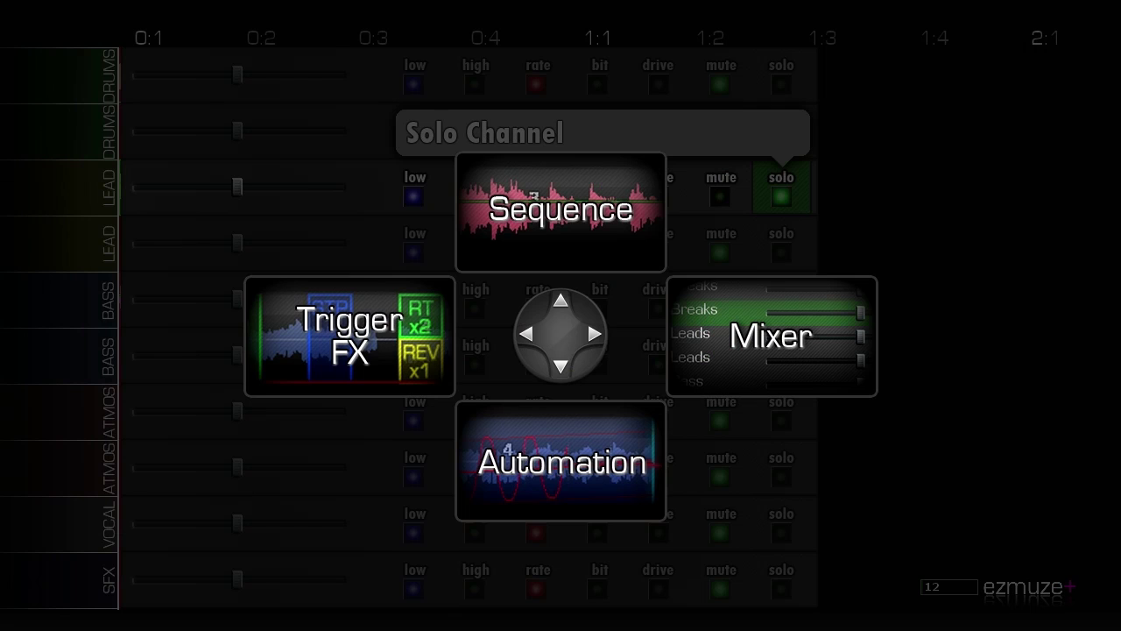
pyautogui.press('Up')
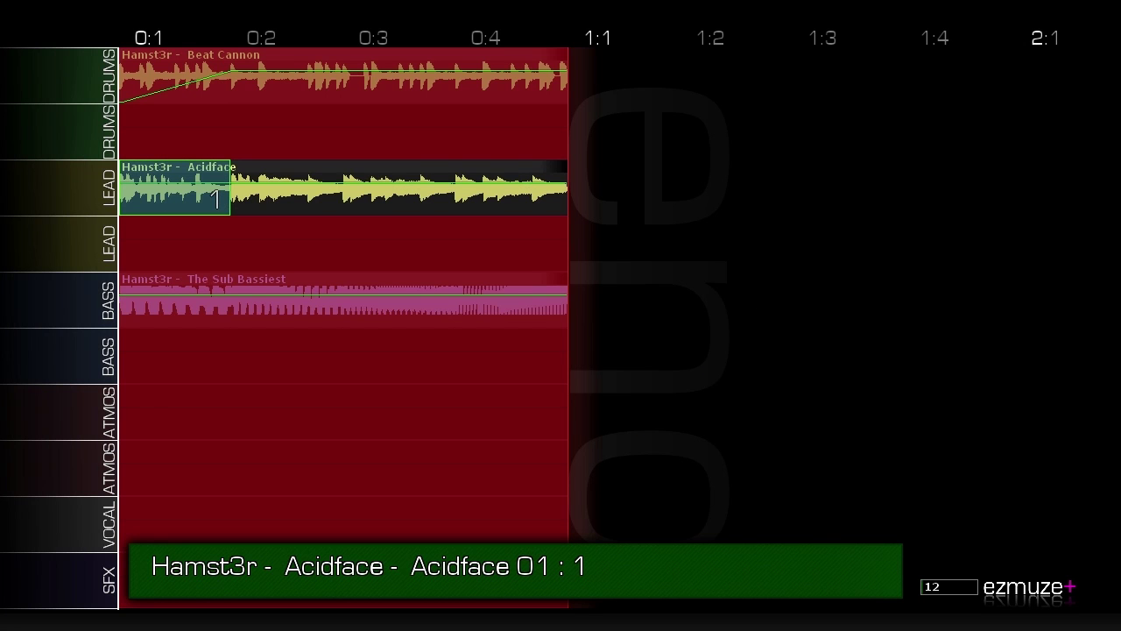
pyautogui.press('space')
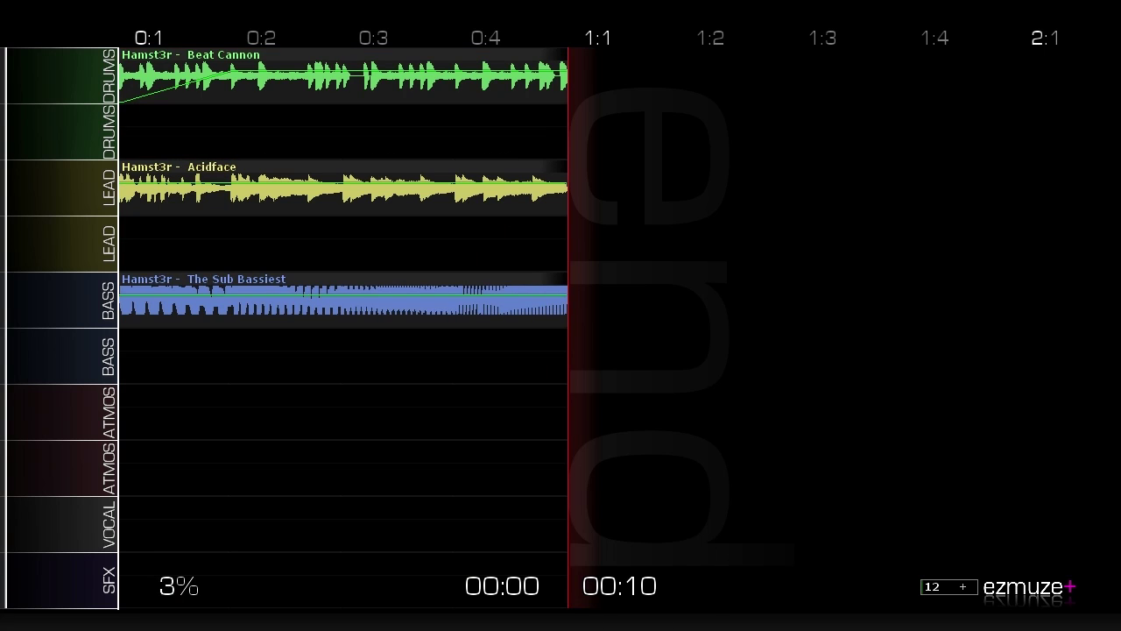
pyautogui.press('space')
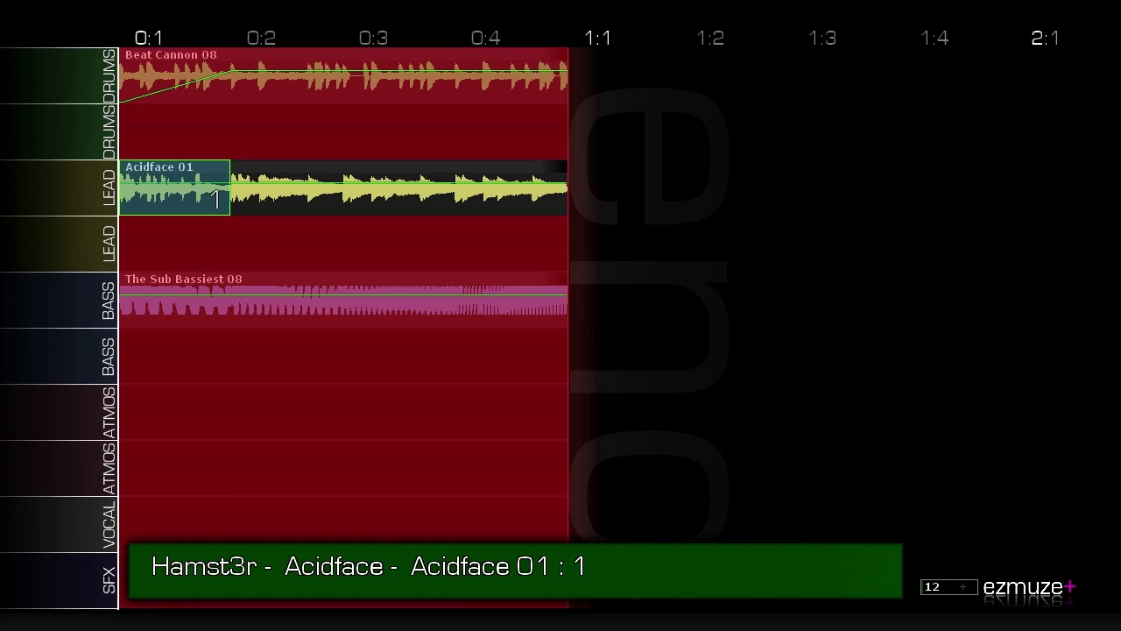
# Return to the Mixer view and turn off solo on the first lead channel.
pyautogui.press('Tab')
pyautogui.press('Right')
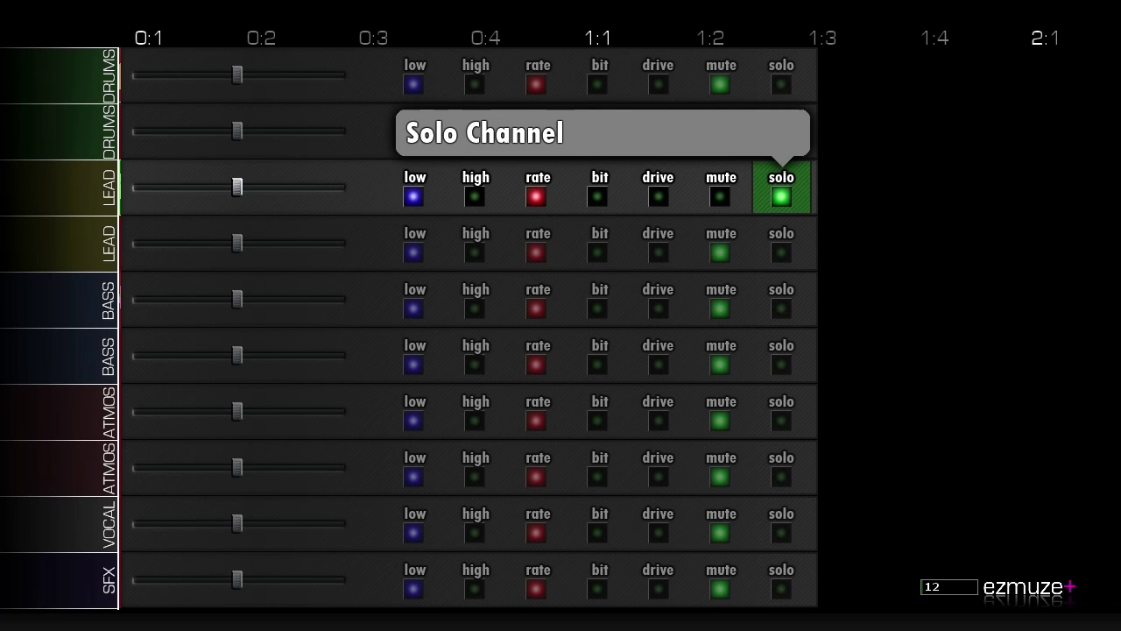
# Cycle through the Sequence and Mixer views and switch to the Automation view for volume editing.
pyautogui.press('Tab')
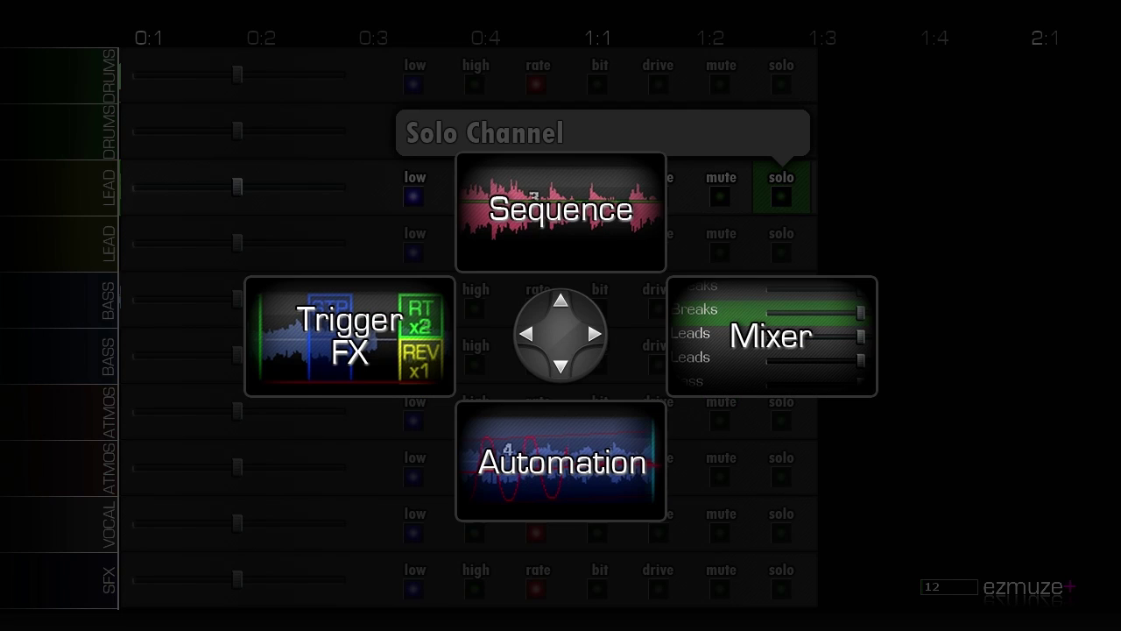
pyautogui.press('Up')
pyautogui.press('Right')
pyautogui.press('Tab')
pyautogui.press('Down')
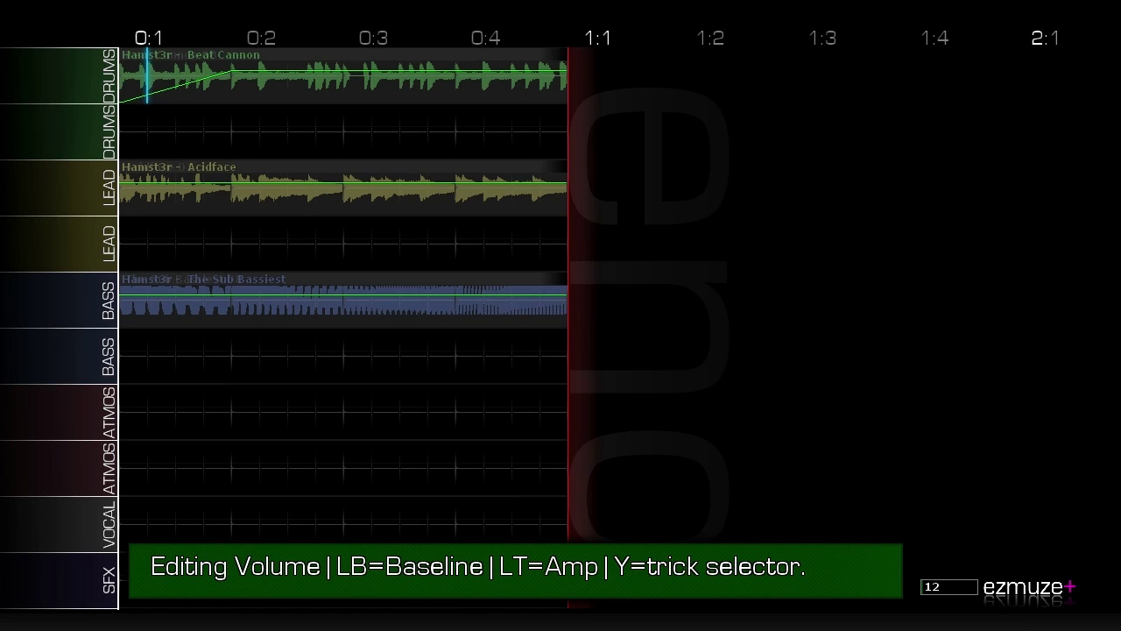
# Select the first beat of the Beat Cannon drum clip in the Volume automation.
pyautogui.press('Left')
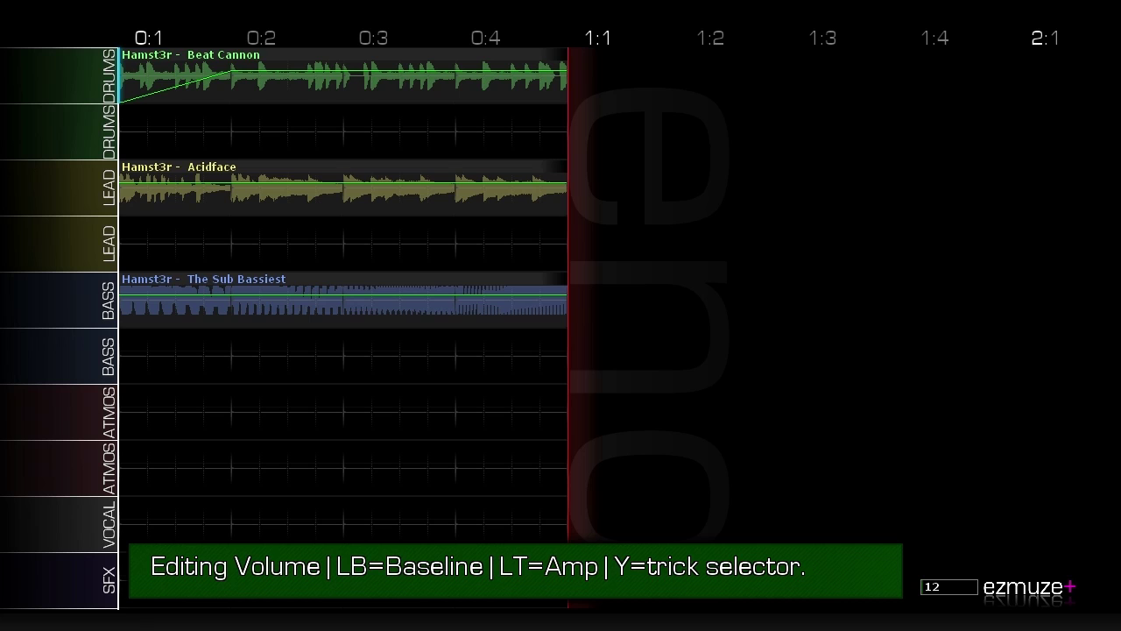
pyautogui.press('Right')
pyautogui.press('Right')
pyautogui.press('Right')
pyautogui.press('Right')
pyautogui.press('Right')
pyautogui.press('Right')
pyautogui.press('Right')
pyautogui.press('Right')
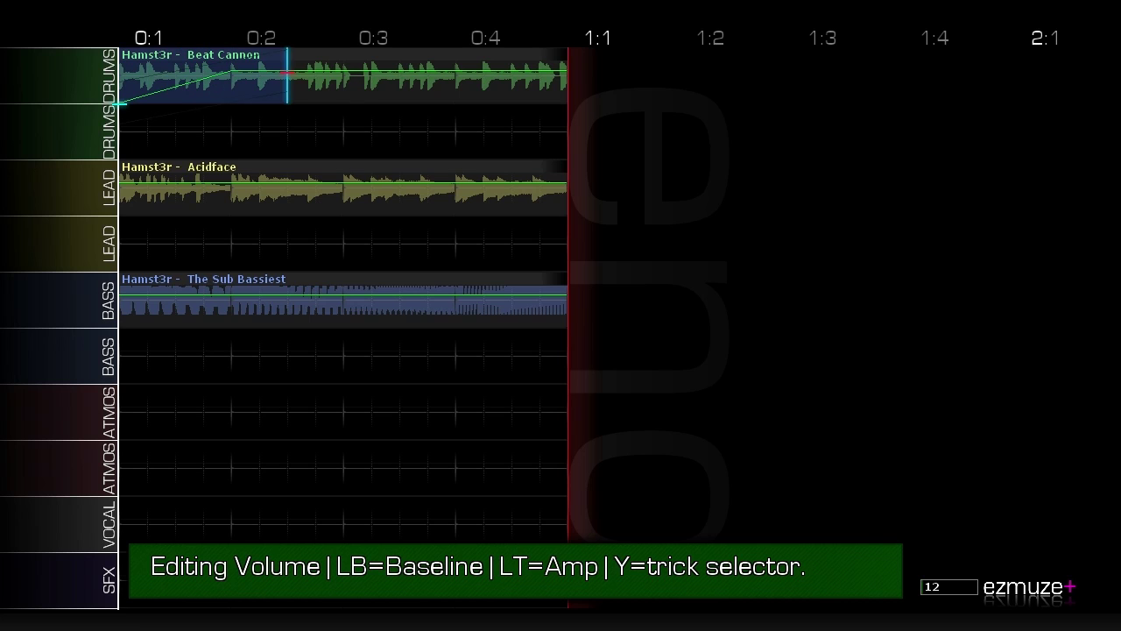
pyautogui.press('Left')
pyautogui.press('Left')
pyautogui.press('Left')
pyautogui.press('Right')
pyautogui.press('Right')
pyautogui.press('Right')
pyautogui.press('Left')
pyautogui.press('Left')
pyautogui.press('Left')
pyautogui.press('Left')
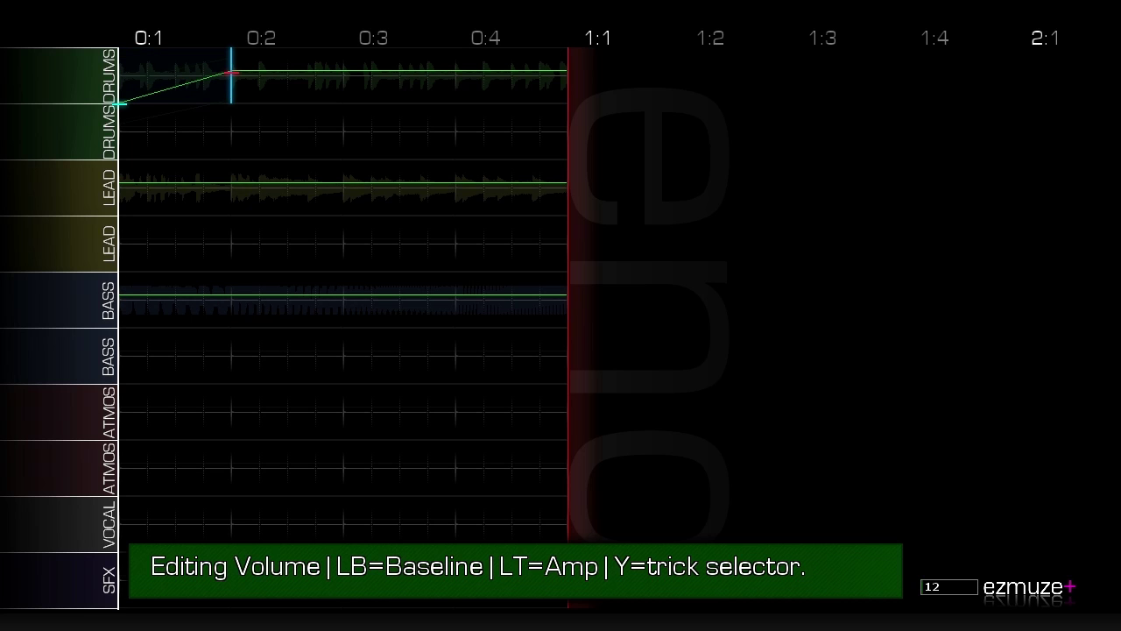
# Raise the volume automation at the start of the selected drum beat to 74.
pyautogui.press('Up')
pyautogui.press('Up')
pyautogui.press('Up')
pyautogui.press('Up')
pyautogui.press('Down')
pyautogui.press('Down')
pyautogui.press('Down')
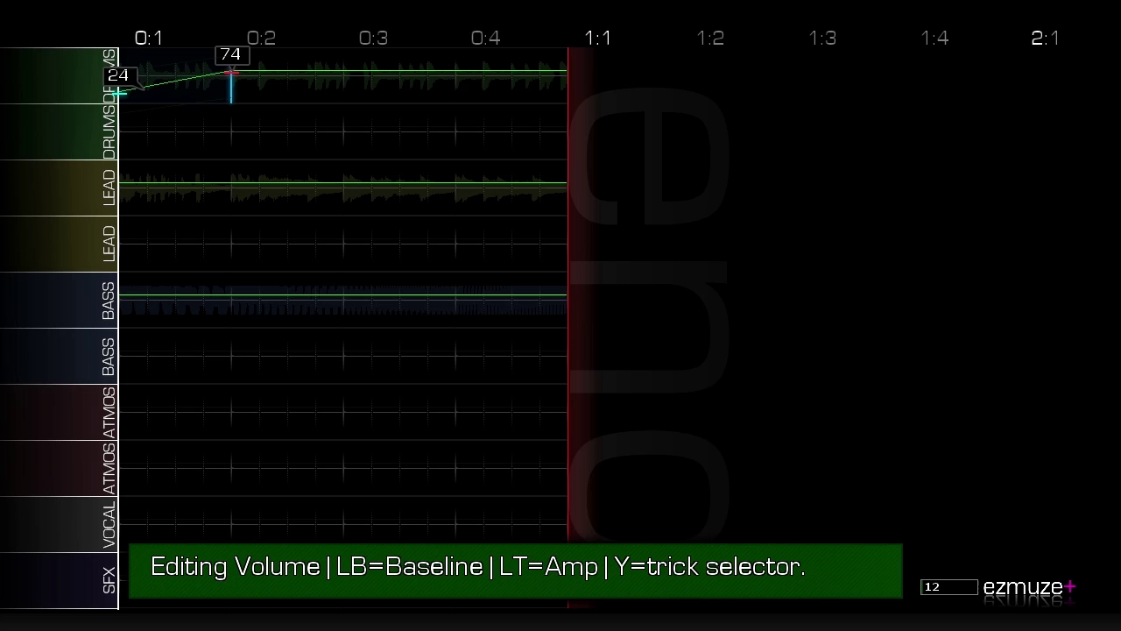
pyautogui.press('Down')
pyautogui.press('Up')
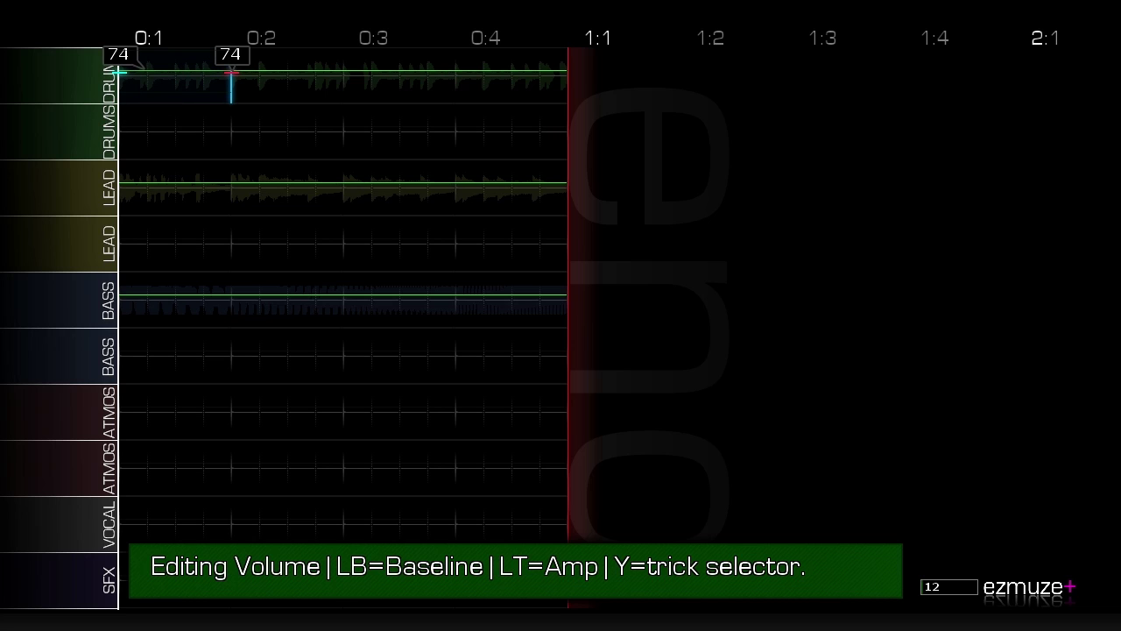
# Try uneven start and end volume levels on the selected drum beat, such as 45 and 94, and level the line again.
pyautogui.press('Up')
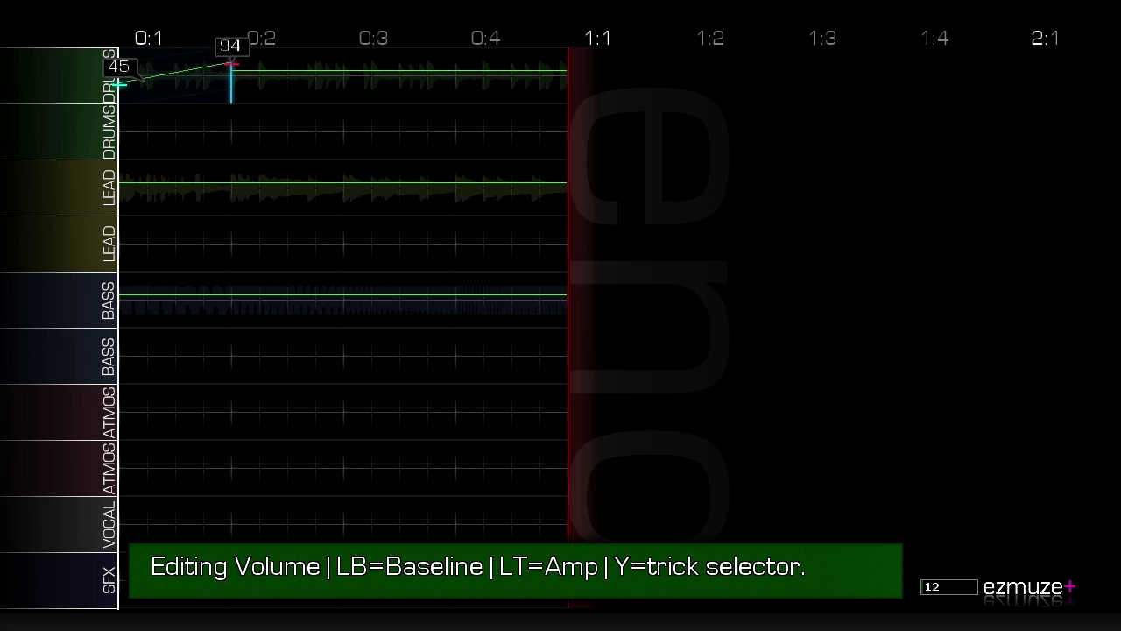
pyautogui.press('Down')
pyautogui.press('Down')
pyautogui.press('Up')
pyautogui.press('Up')
pyautogui.press('Up')
pyautogui.press('Up')
pyautogui.press('Up')
pyautogui.press('Up')
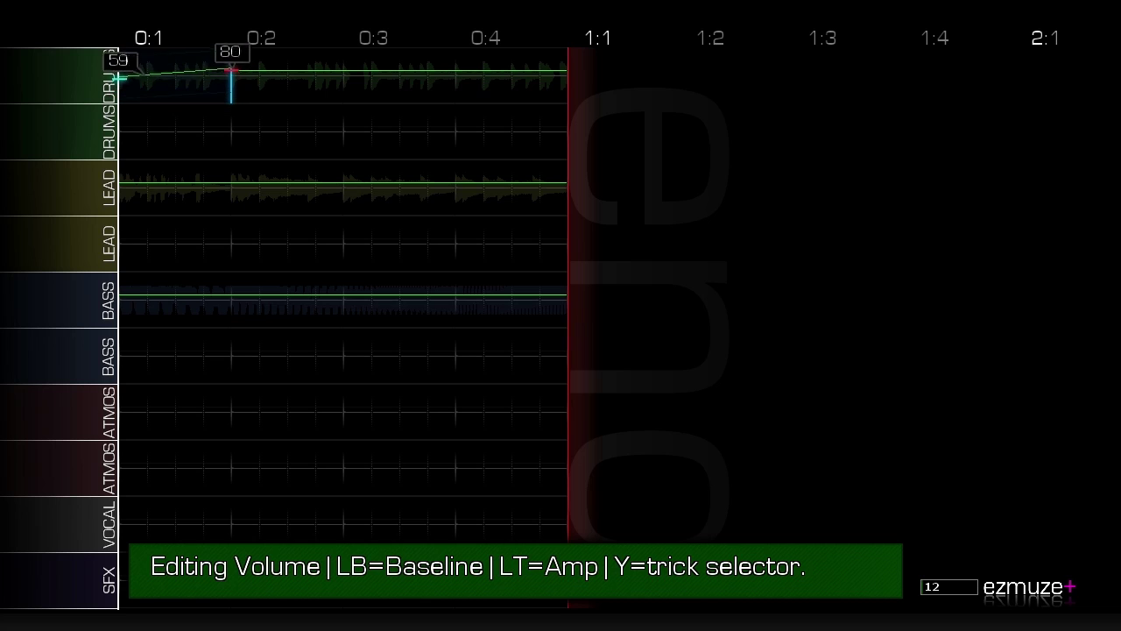
pyautogui.press('Down')
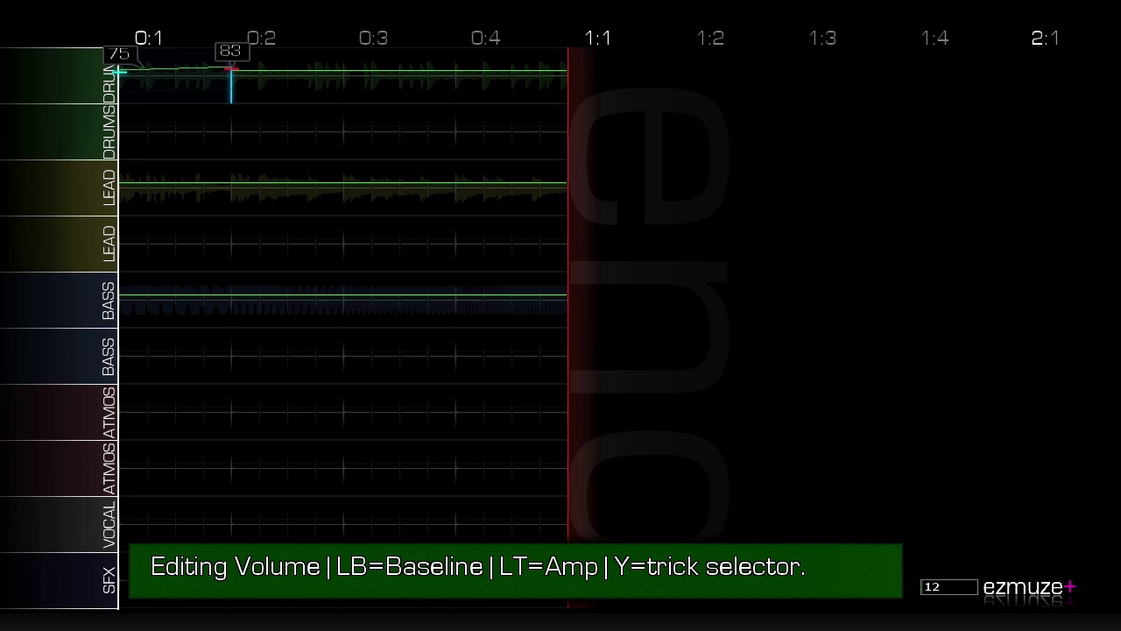
pyautogui.press('Up')
pyautogui.press('Down')
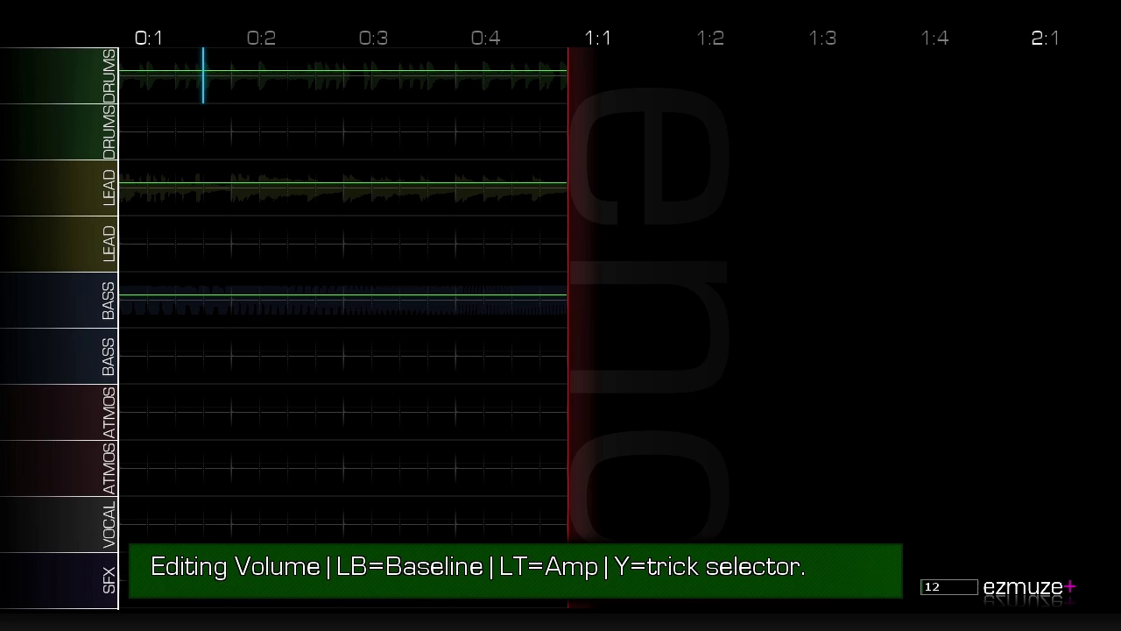
# Switch the automation to LowPass and make a ramp rising from the minimum across the drum clip's first beat.
pyautogui.press('y')
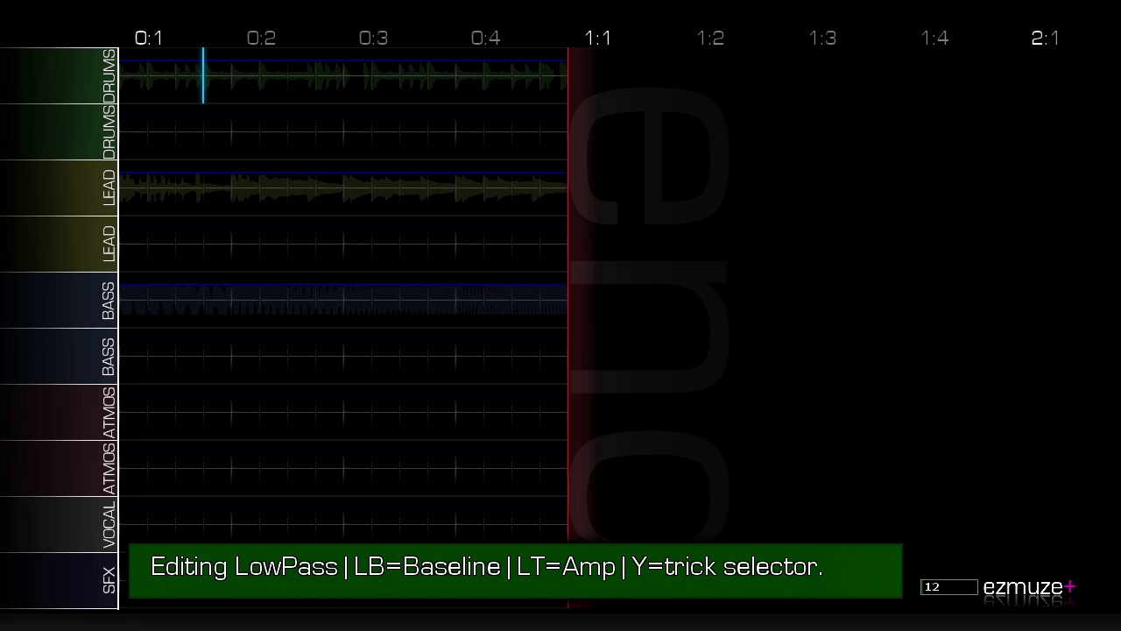
pyautogui.press('y')
pyautogui.press('y')
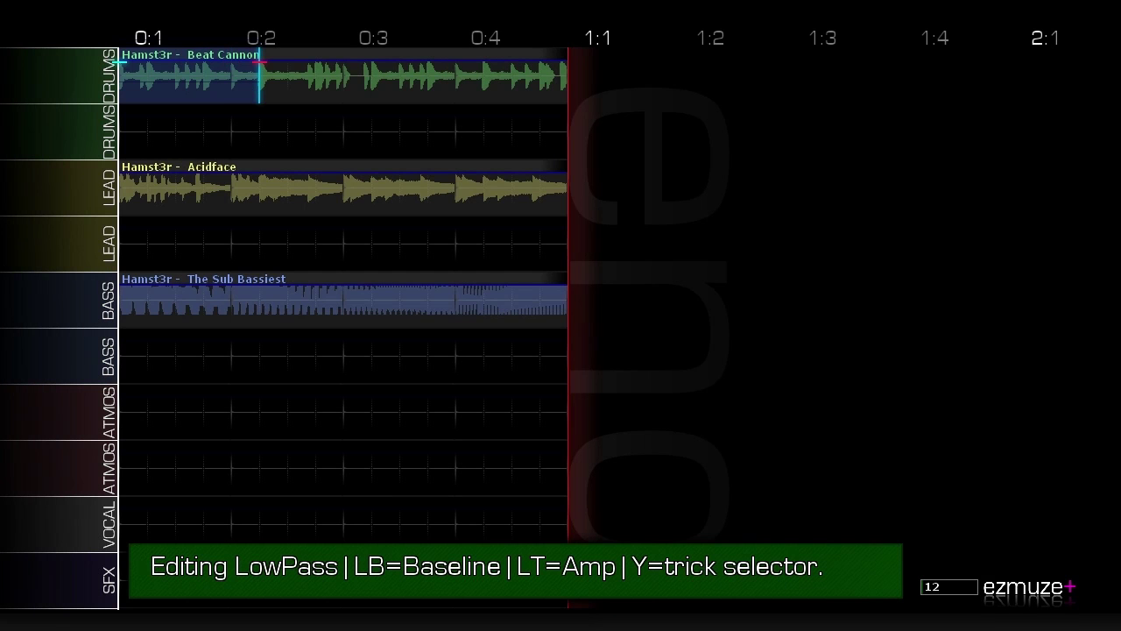
pyautogui.press('Left')
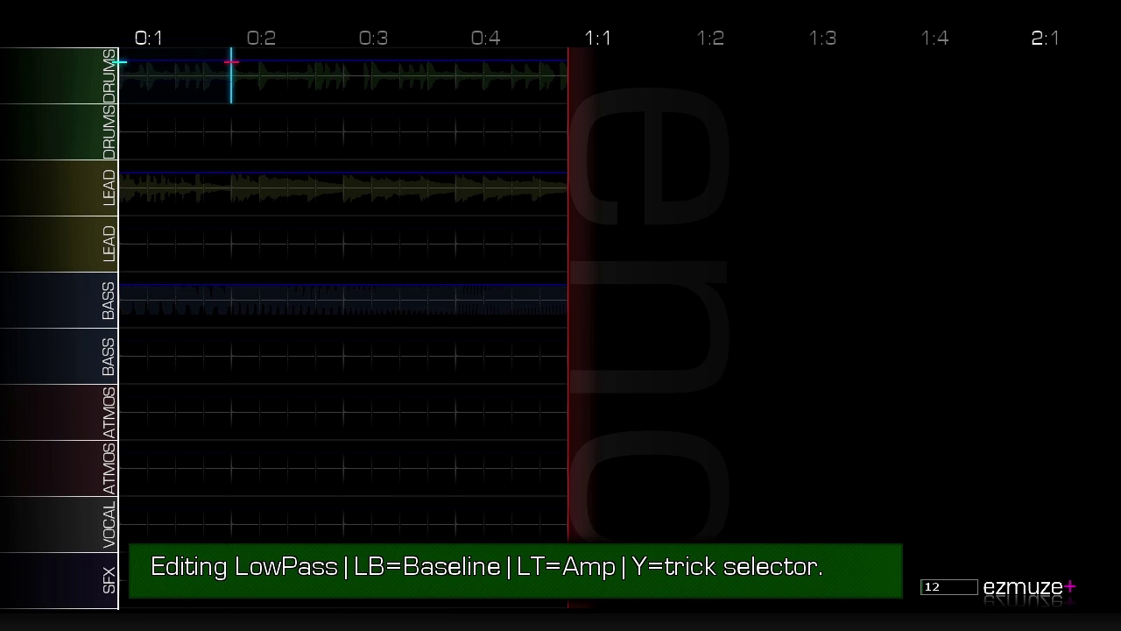
pyautogui.press('Down')
# Apply the drum selection's low-pass ramp to the start of the Acidface lead clip with Quick Copy & Paste Auto.
pyautogui.press('Left')
pyautogui.press('Left')
pyautogui.press('Left')
pyautogui.press('Left')
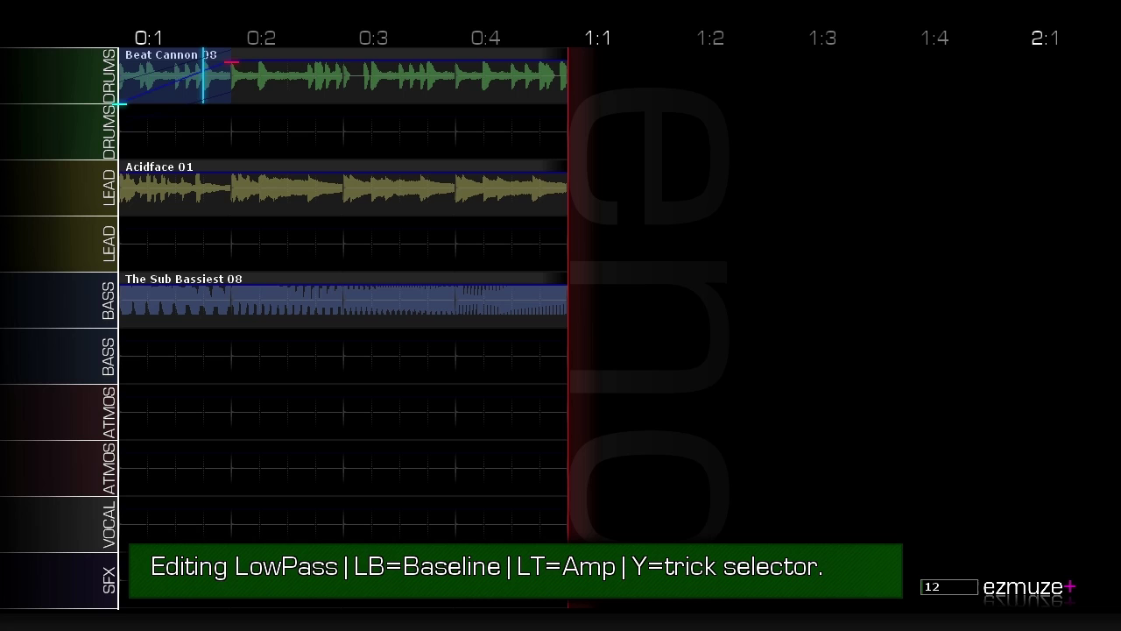
pyautogui.press('Down')
pyautogui.press('Down')
pyautogui.press('Down')
pyautogui.press('Up')
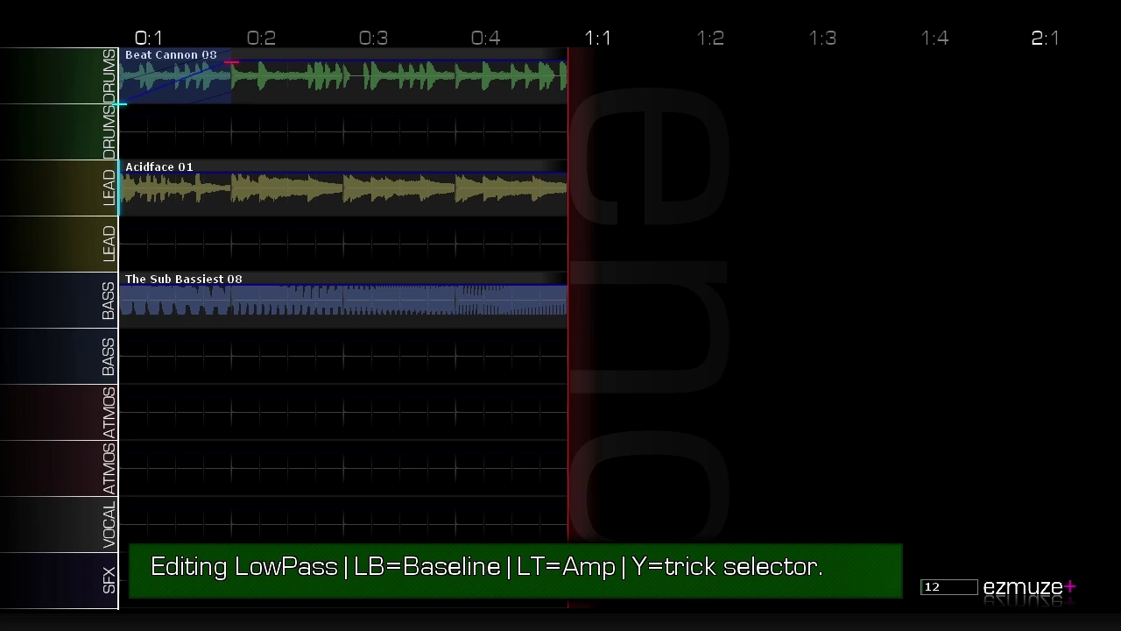
pyautogui.press('y')
pyautogui.press('Return')
# Apply the same low-pass ramp to the start of The Sub Bassiest bass clip with Quick Copy & Paste Auto.
pyautogui.press('Down')
pyautogui.press('Down')
pyautogui.press('Down')
pyautogui.press('Up')
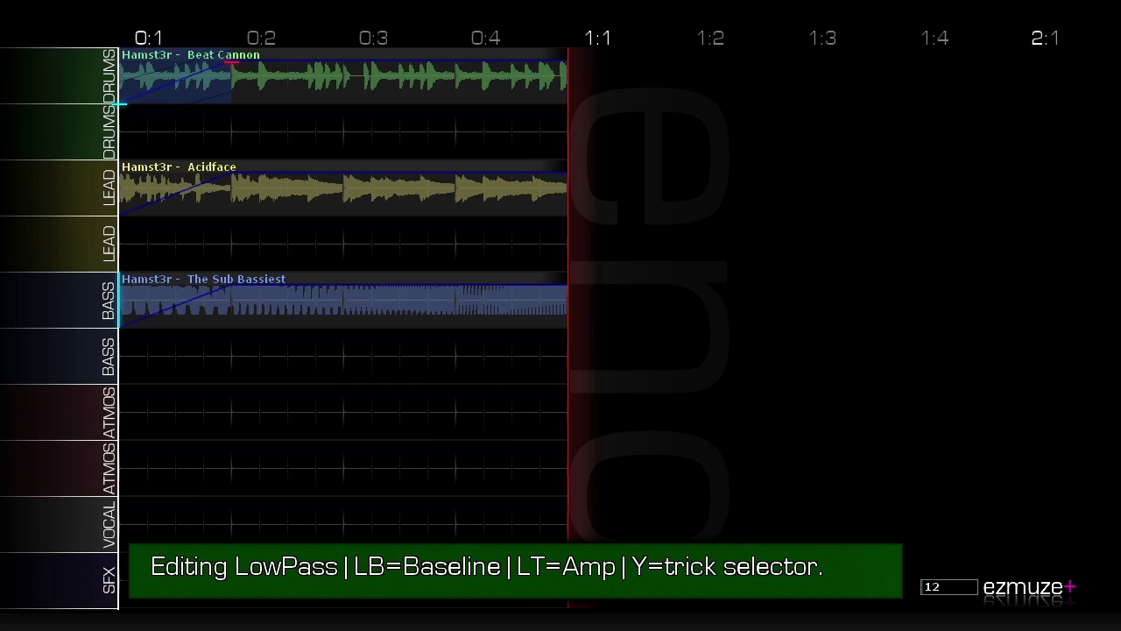
pyautogui.press('y')
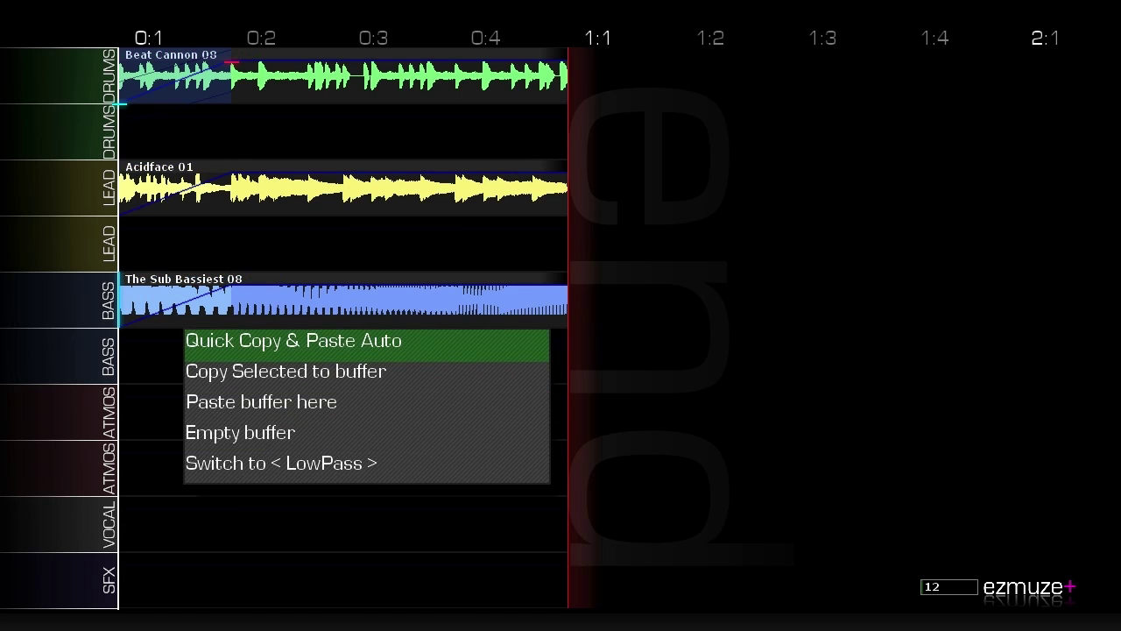
pyautogui.press('Return')
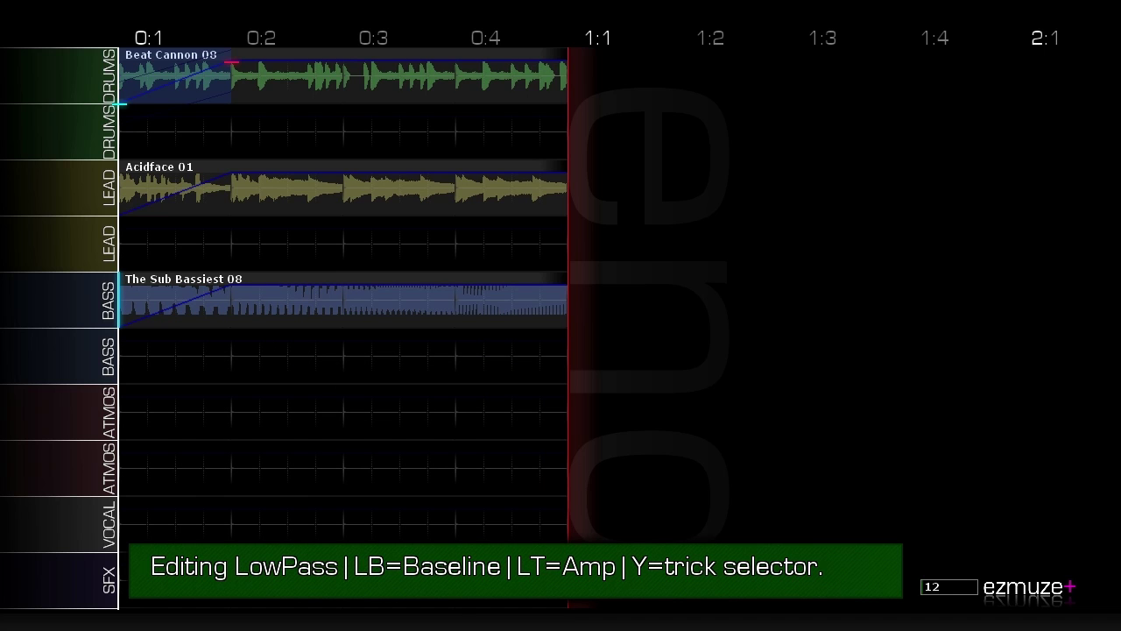
# Play back the song to hear the low-pass ramps, stop it and go to the Sequence view.
pyautogui.press('space')
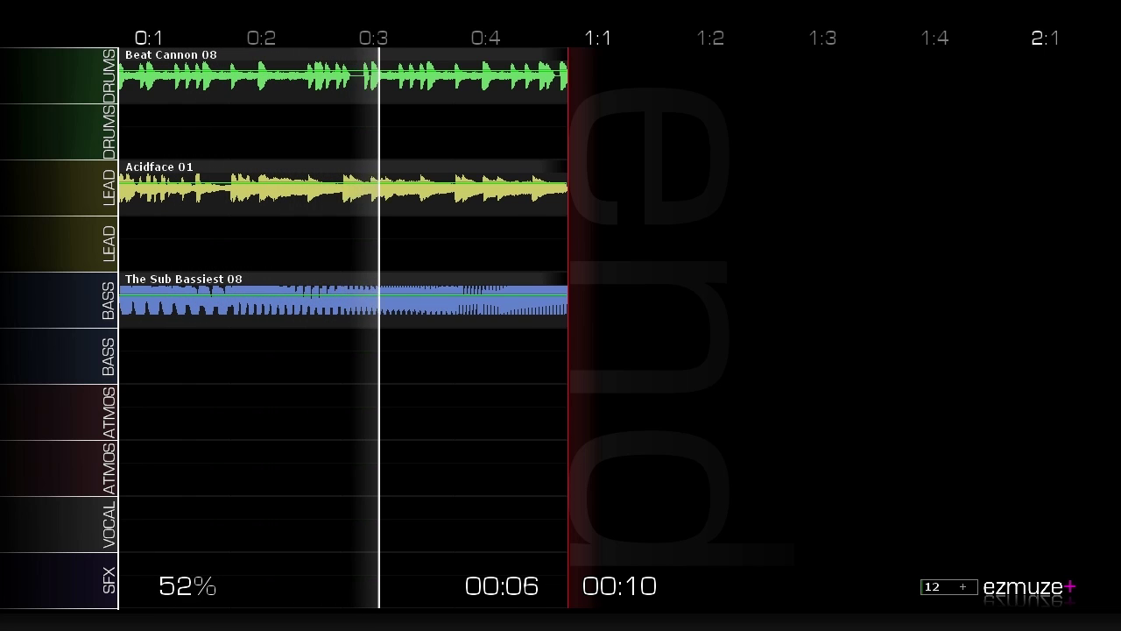
pyautogui.press('space')
pyautogui.press('Right')
pyautogui.press('Up')
pyautogui.press('Left')
pyautogui.press('Up')
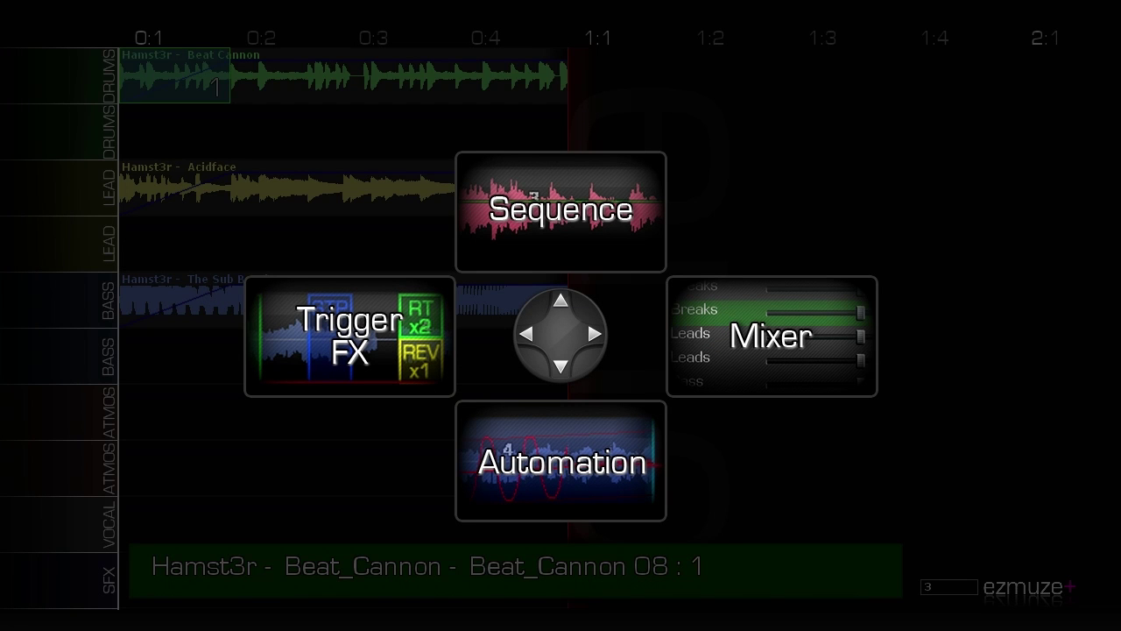
# Return to the Automation view and switch the edited parameter from LowPass to Volume.
pyautogui.press('Down')
pyautogui.press('Right')
pyautogui.press('Left')
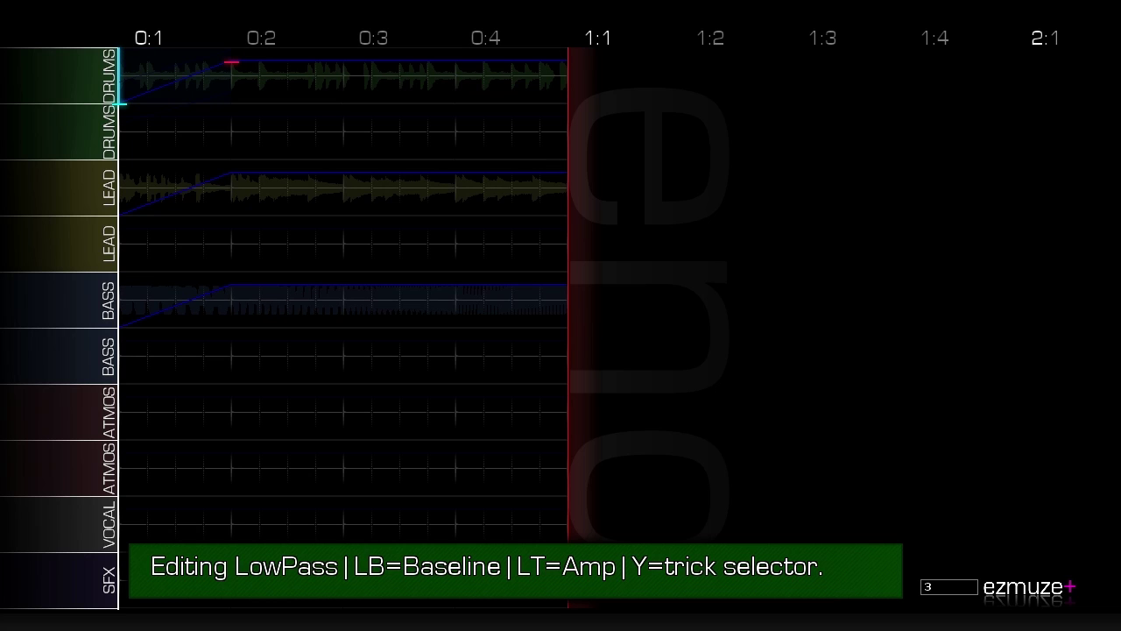
pyautogui.press('Right')
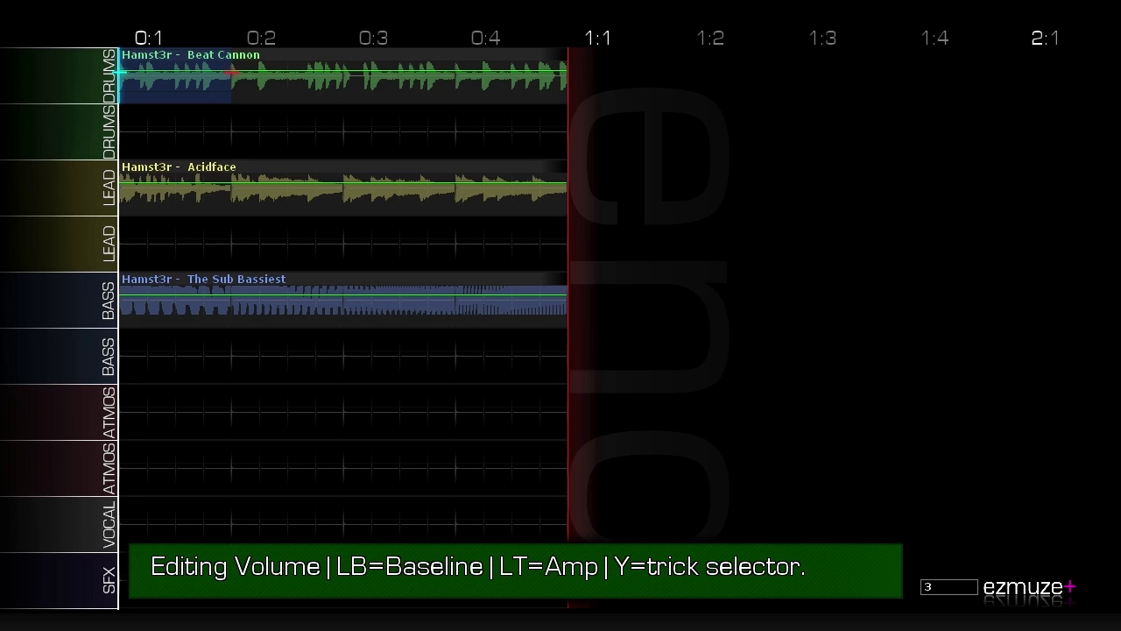
# Apply the "trance gate 7" trick in its middle speed variant to the volume of the drum clip's first beat.
pyautogui.press('y')
pyautogui.press('Down')
pyautogui.press('Down')
pyautogui.press('Down')
pyautogui.press('Down')
pyautogui.press('Down')
pyautogui.press('Down')
pyautogui.press('Down')
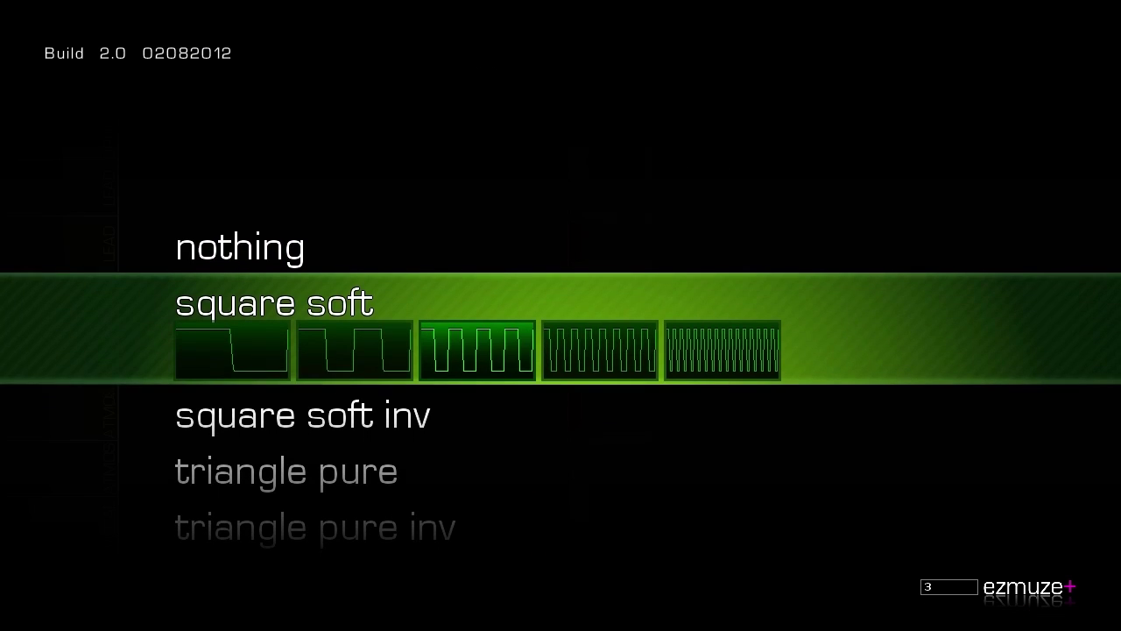
pyautogui.press('Down')
pyautogui.press('Down')
pyautogui.press('Down')
pyautogui.press('Down')
pyautogui.press('Down')
pyautogui.press('Down')
pyautogui.press('Down')
pyautogui.press('Down')
pyautogui.press('Down')
pyautogui.press('Down')
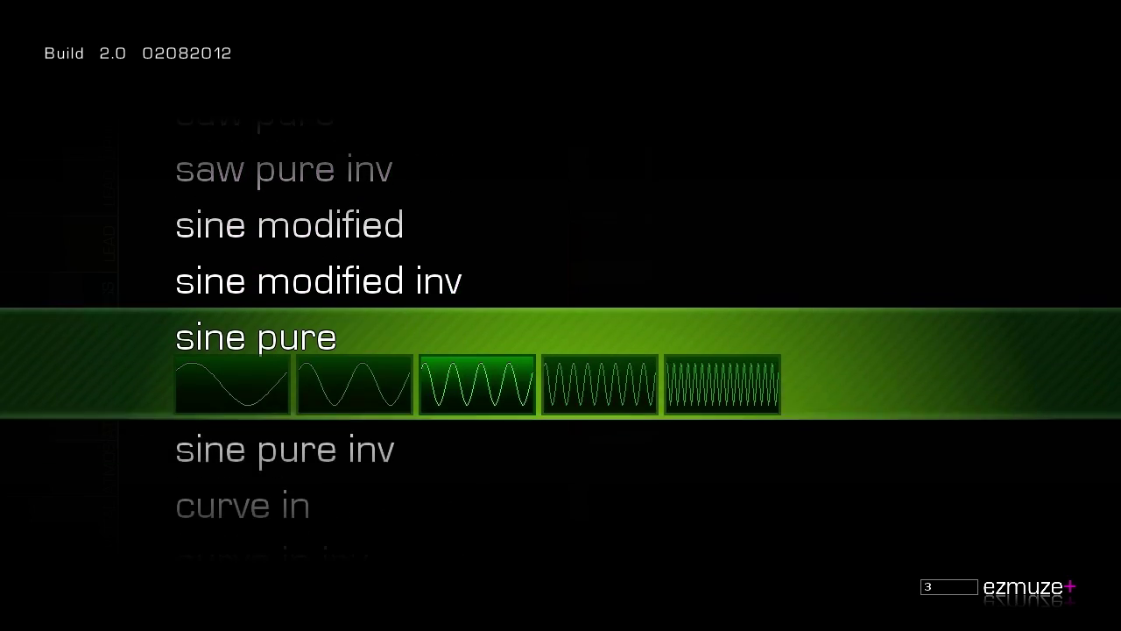
pyautogui.press('Down')
pyautogui.press('Down')
pyautogui.press('Down')
pyautogui.press('Down')
pyautogui.press('Down')
pyautogui.press('Down')
pyautogui.press('Down')
pyautogui.press('Down')
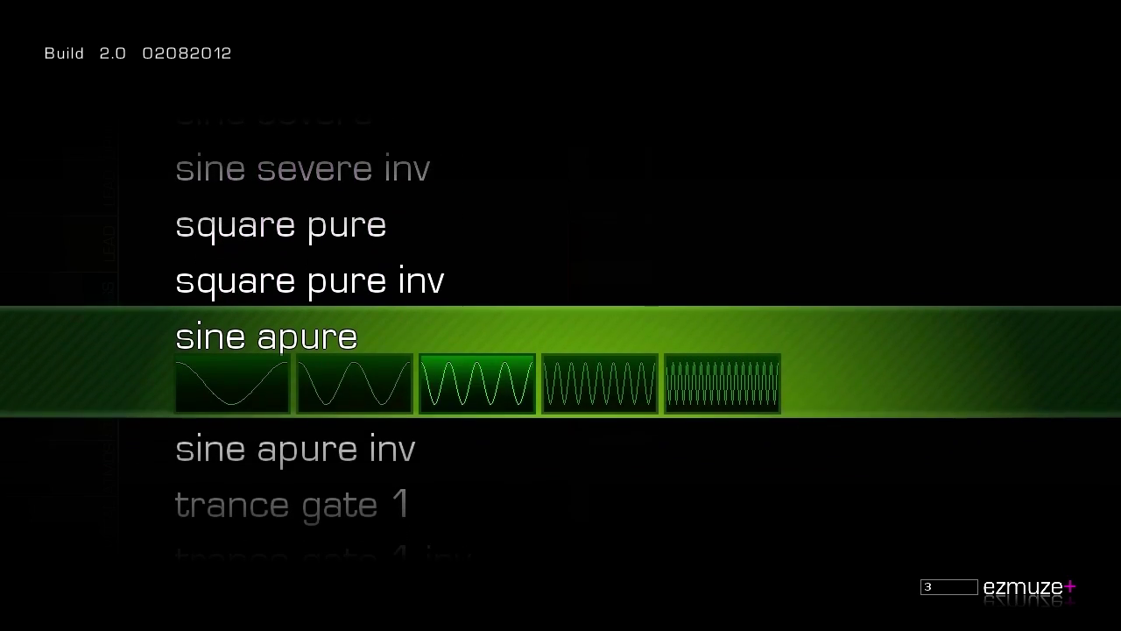
pyautogui.press('Down')
pyautogui.press('Down')
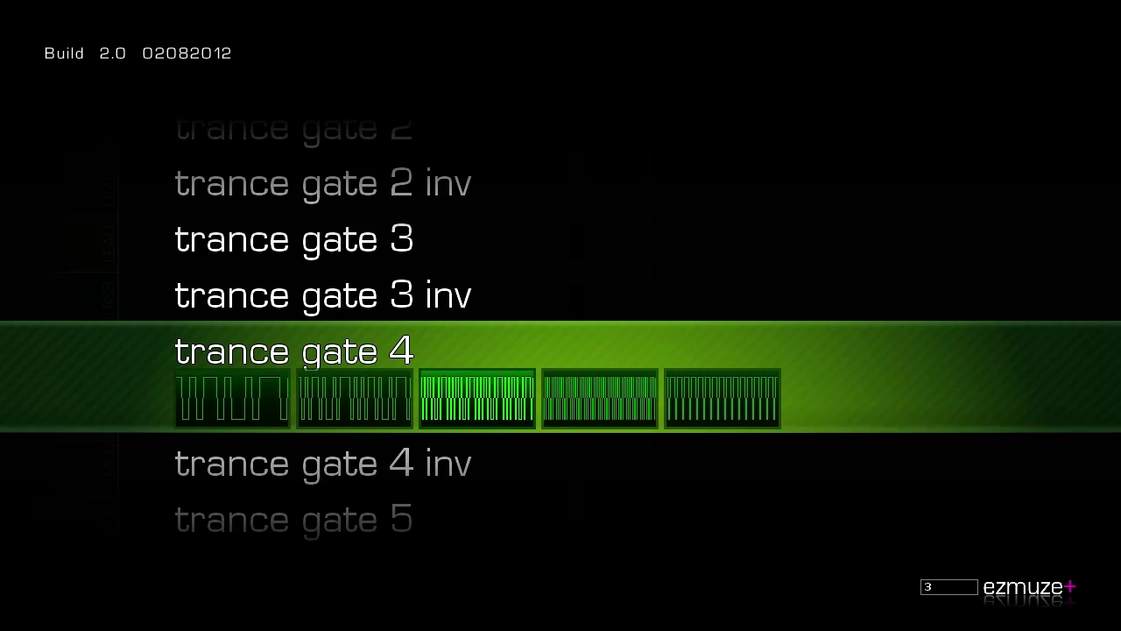
pyautogui.press('Down')
pyautogui.press('Down')
pyautogui.press('Down')
pyautogui.press('Down')
pyautogui.press('Down')
pyautogui.press('Down')
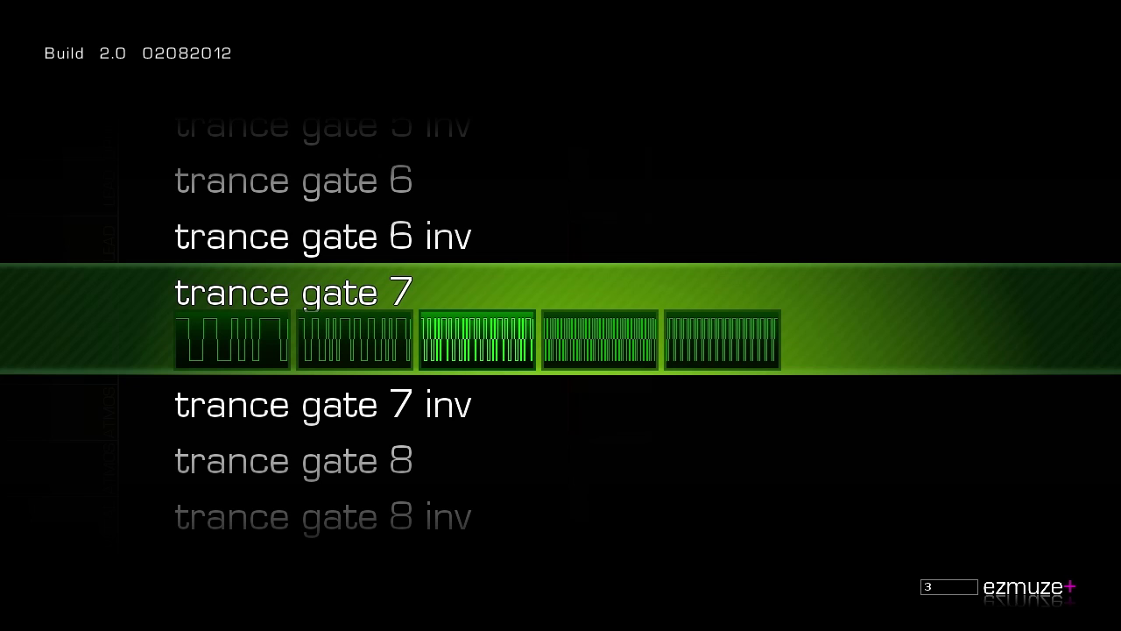
pyautogui.press('Return')
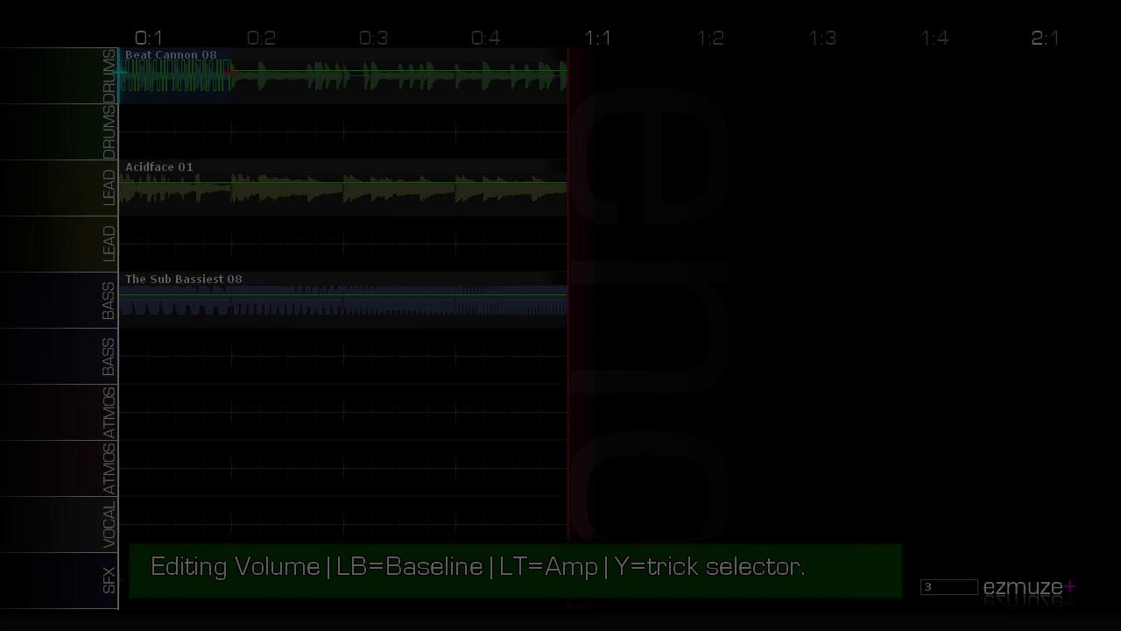
# Adjust the baseline of the drum clip's gate pattern to about 80 at both ends of the selection.
pyautogui.press('Up')
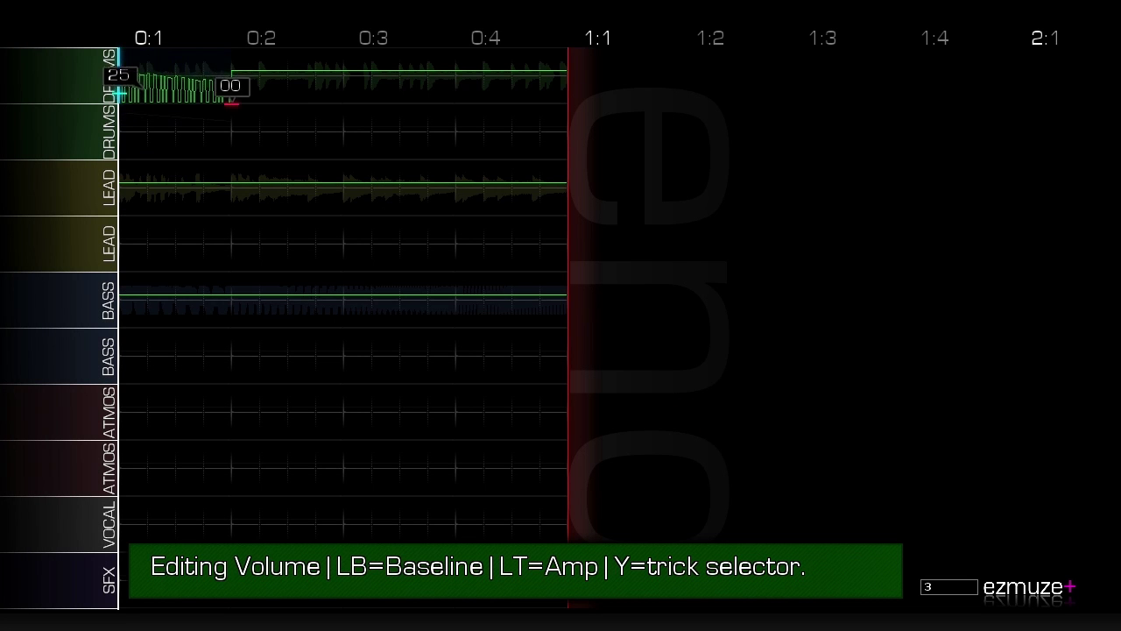
pyautogui.press('Up')
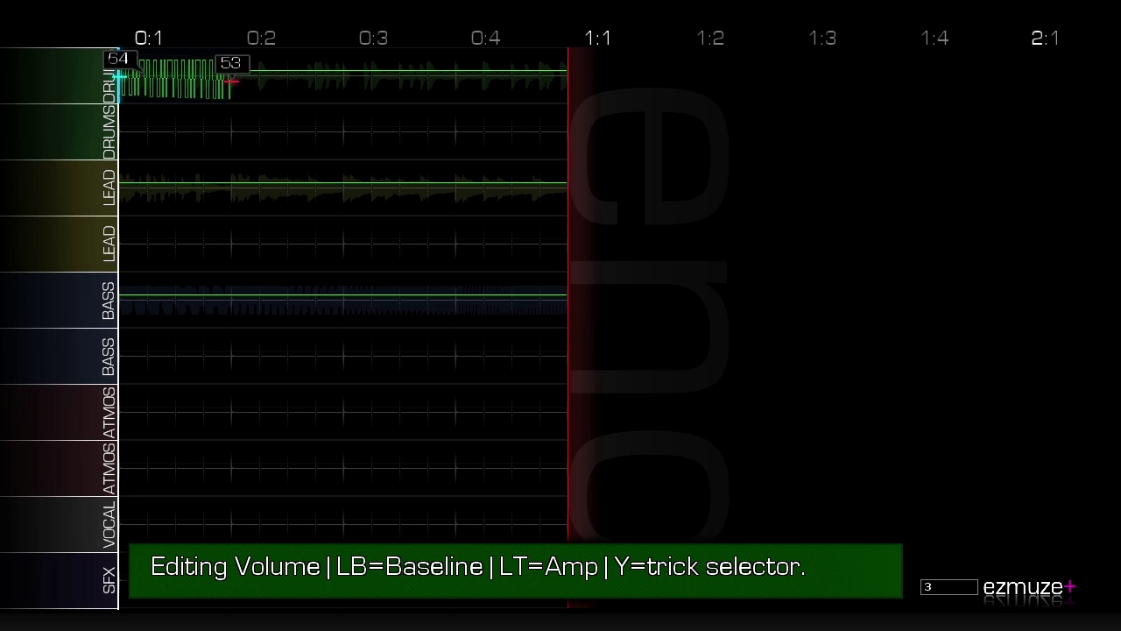
pyautogui.press('Down')
pyautogui.press('Up')
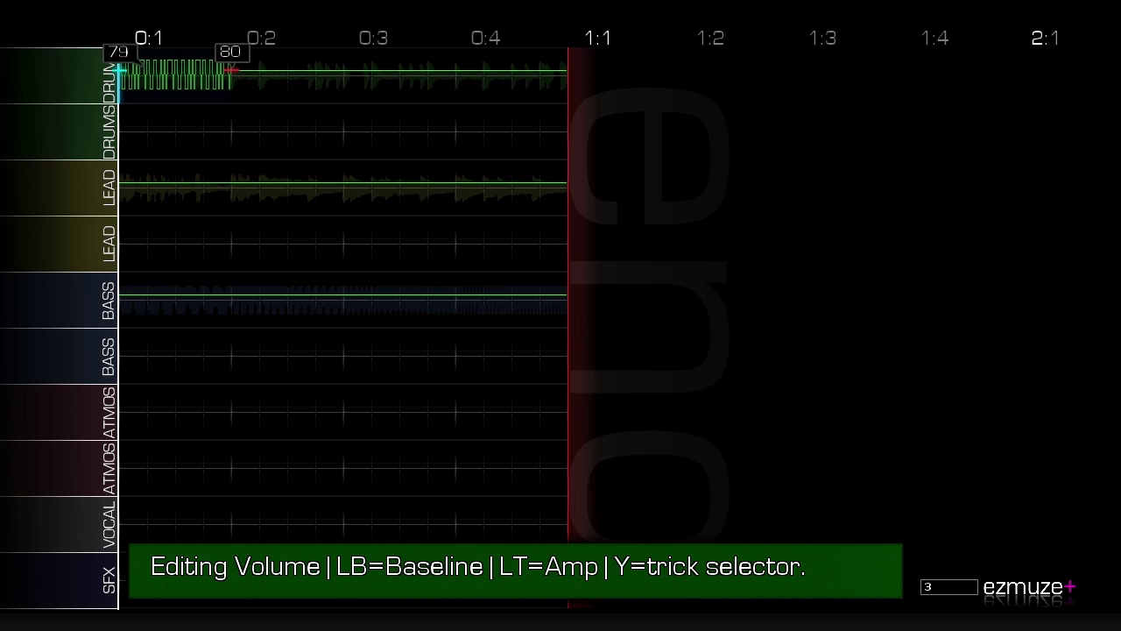
# Vary the amplitude of the drum clip's gate pattern between 0 and 100, finishing at full depth.
pyautogui.press('Return')
pyautogui.press('Down')
pyautogui.press('Up')
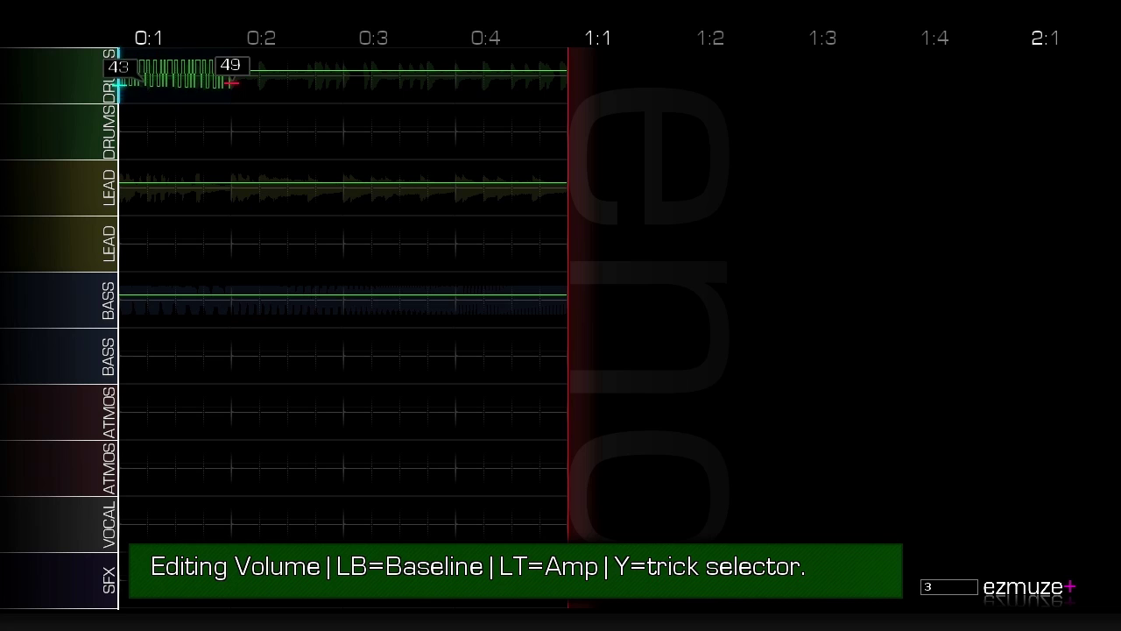
pyautogui.press('Down')
pyautogui.press('Up')
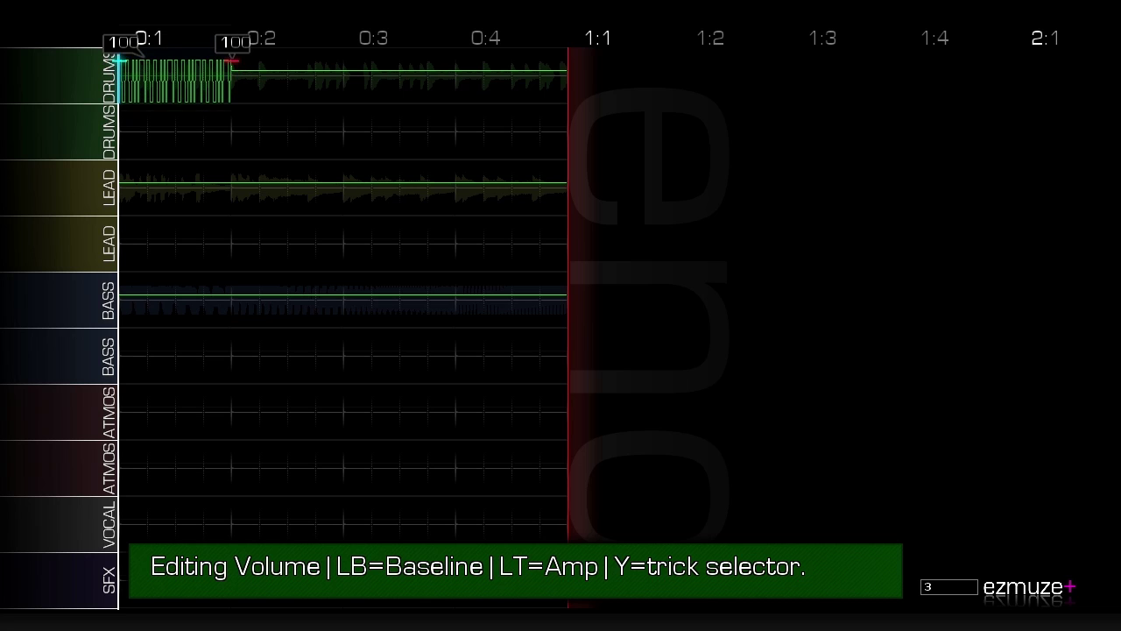
pyautogui.press('Down')
pyautogui.press('Down')
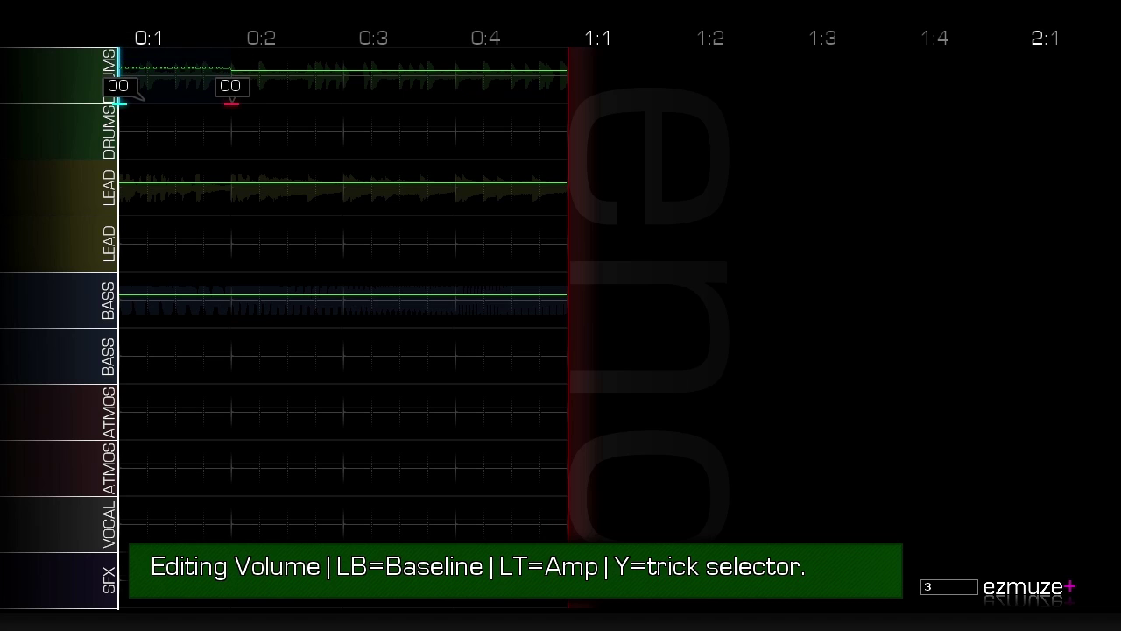
pyautogui.press('Up')
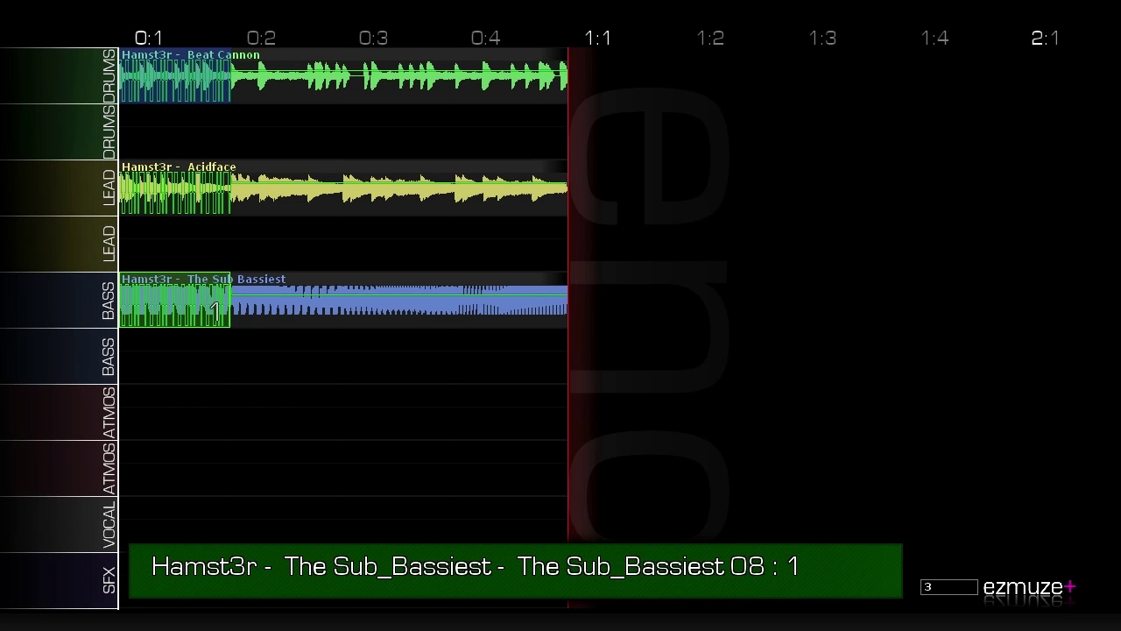
# Play back the song in the Sequence view to hear the gated volume on the drum, lead and bass clips.
pyautogui.press('space')
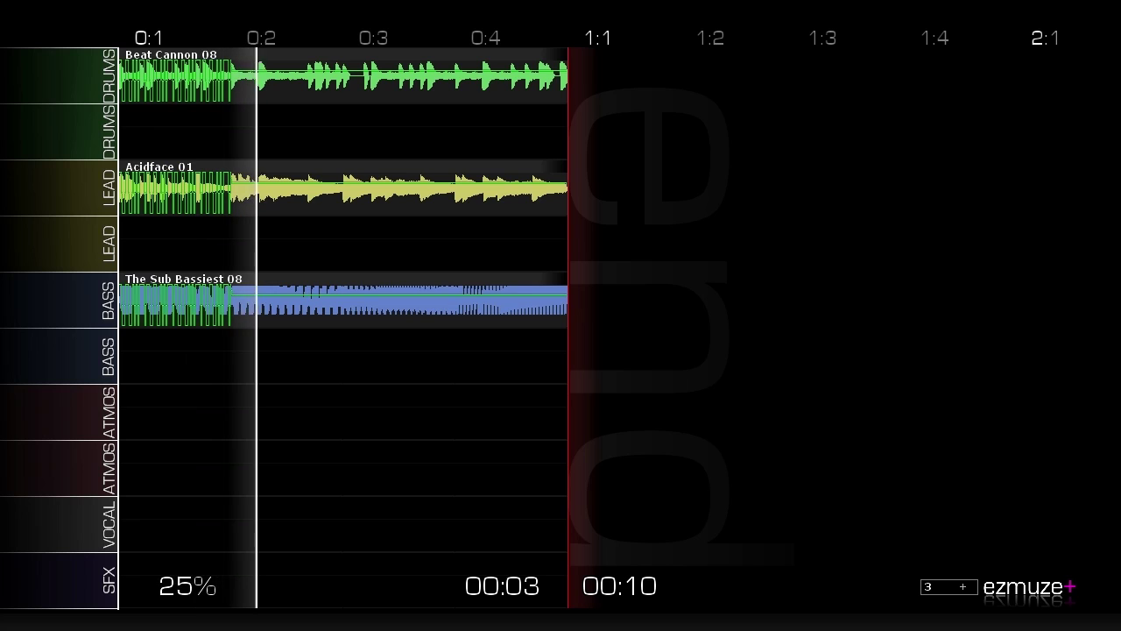
# Stop playback and select the second beat of the drum clip in the Sequence view.
pyautogui.press('space')
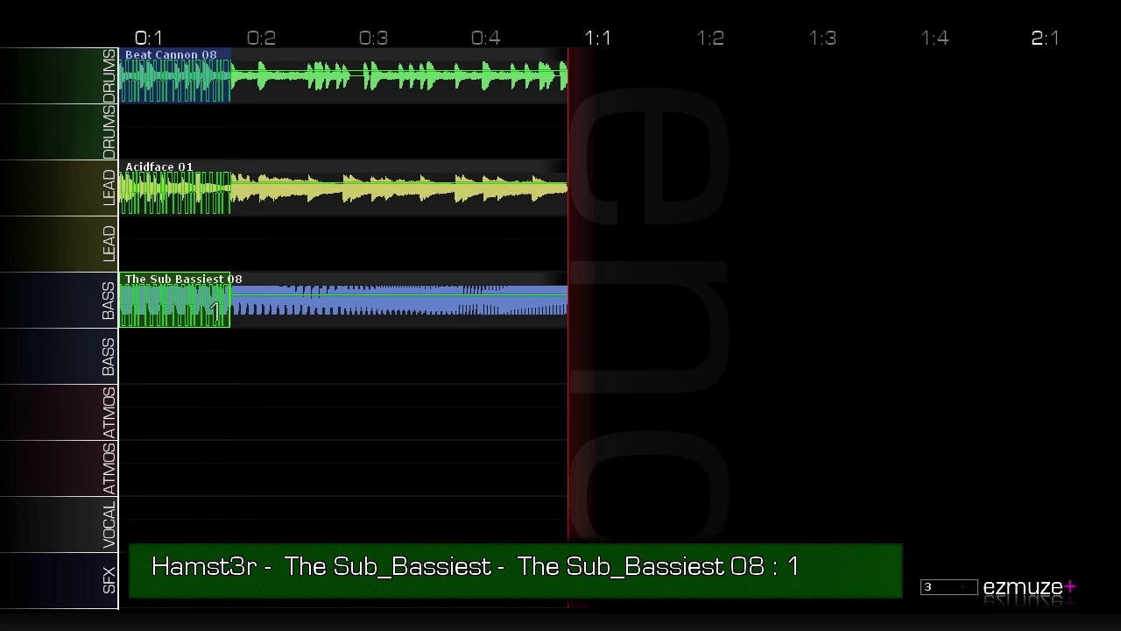
pyautogui.press('Right')
pyautogui.press('Right')
pyautogui.press('Up')
pyautogui.press('Up')
pyautogui.press('Left')
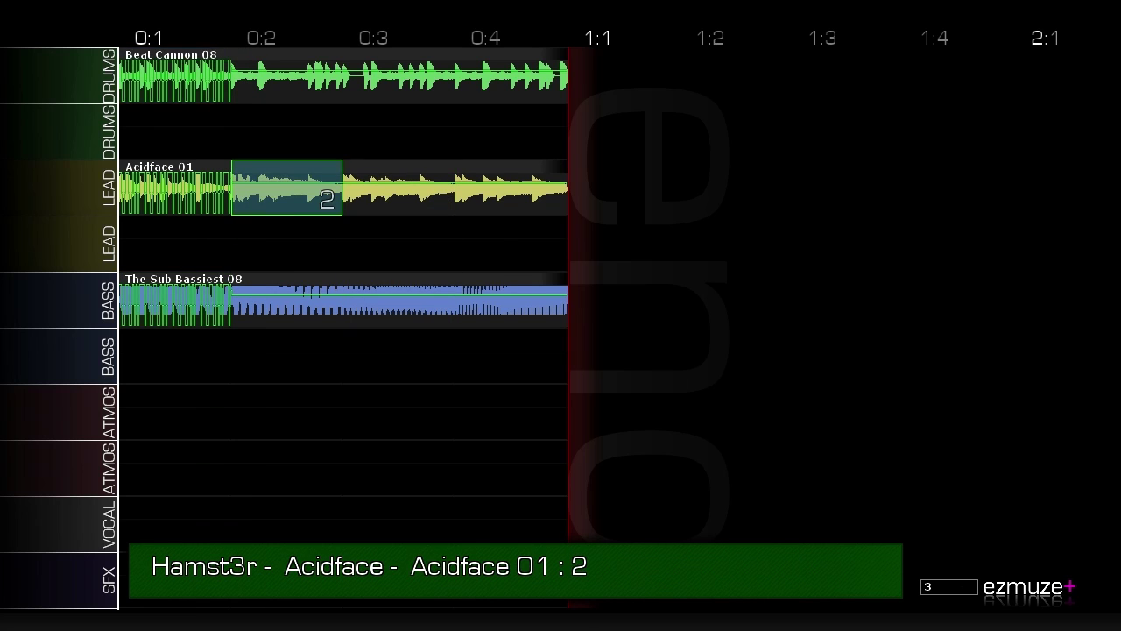
pyautogui.press('Up')
pyautogui.press('Up')
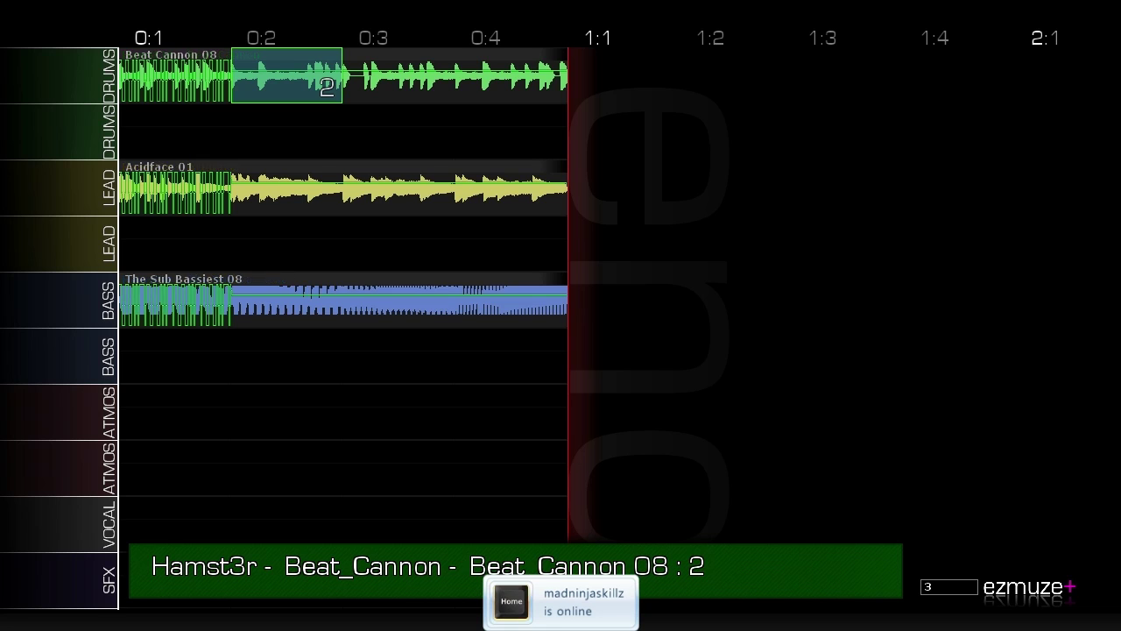
# Open Trigger FX for the drum clip's second beat and look through the retrigger/slice, turntable and pitch effect lists.
pyautogui.press('Tab')
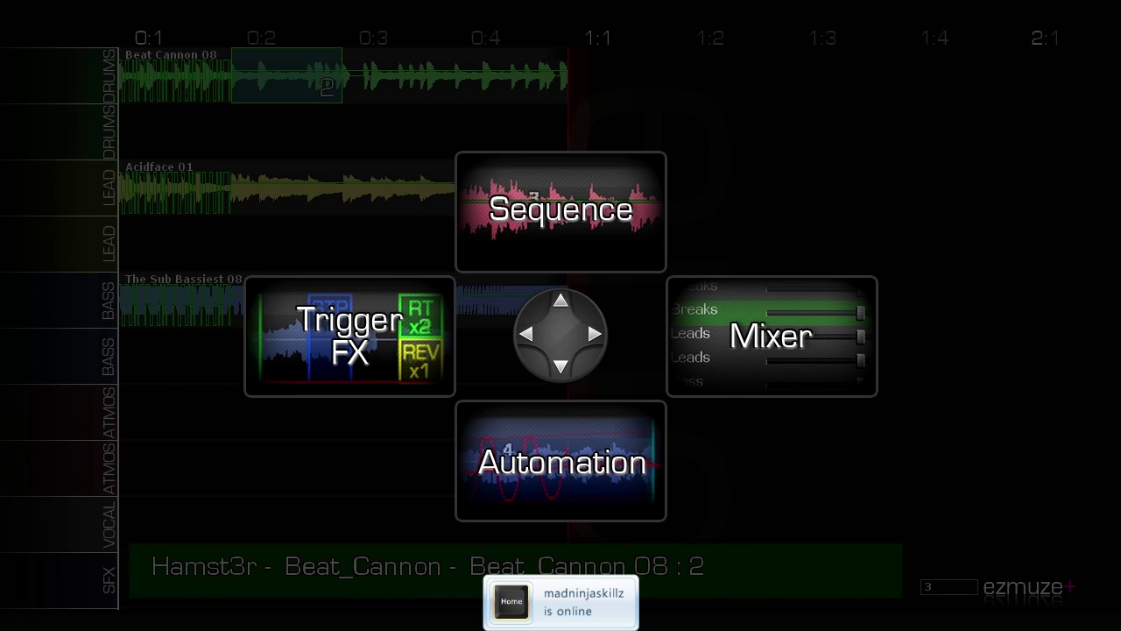
pyautogui.press('Left')
pyautogui.press('Return')
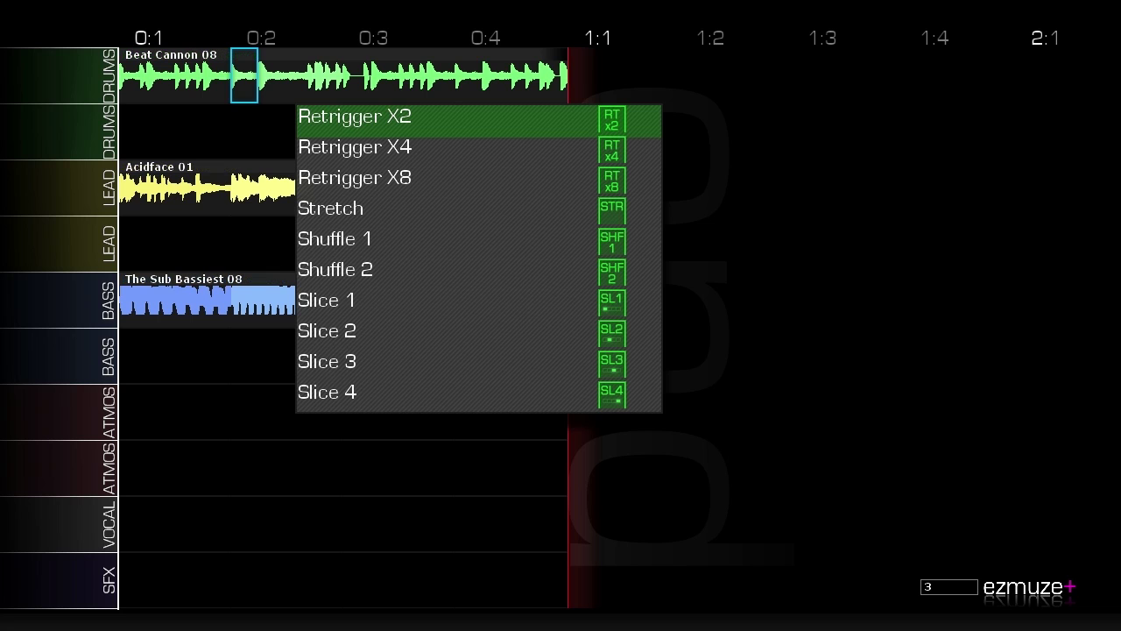
pyautogui.press('Escape')
pyautogui.press('x')
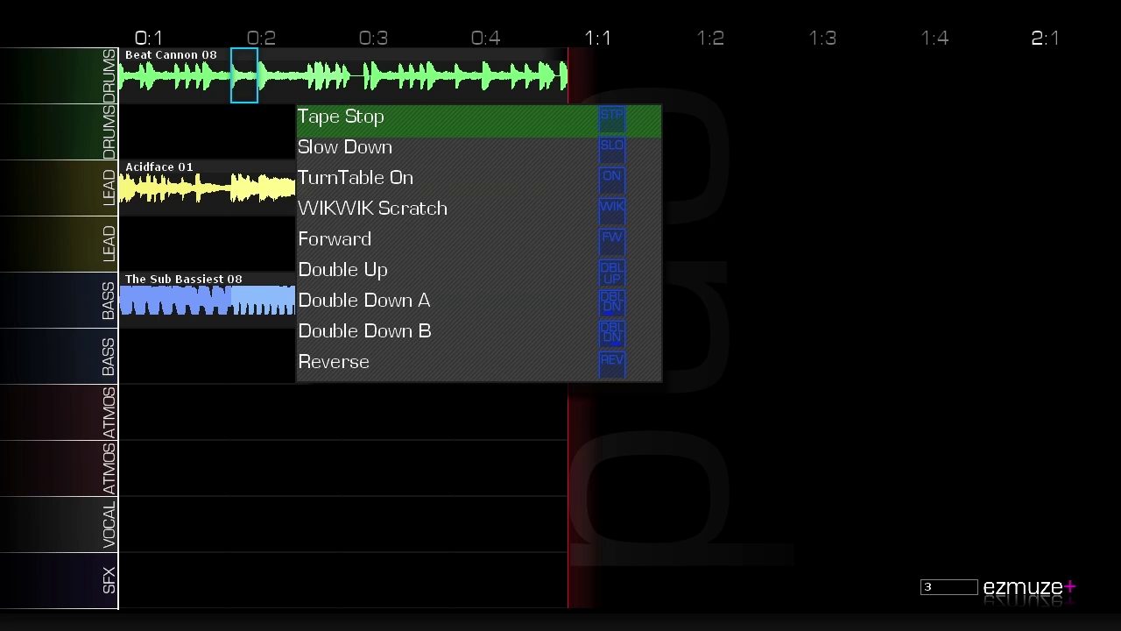
pyautogui.press('Up')
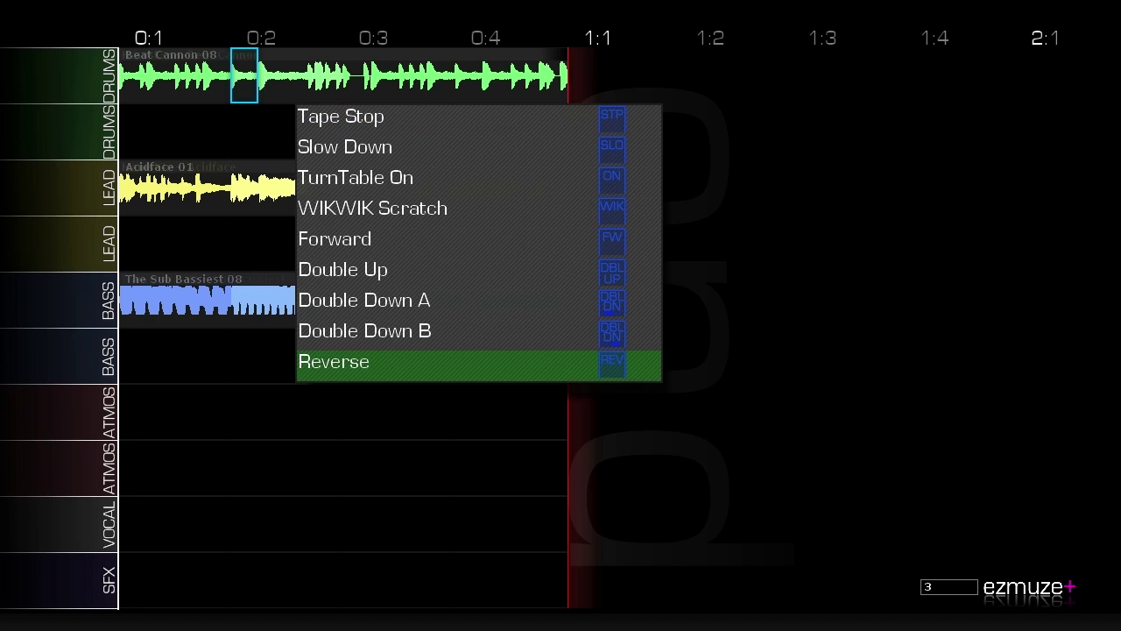
pyautogui.press('Escape')
pyautogui.press('Return')
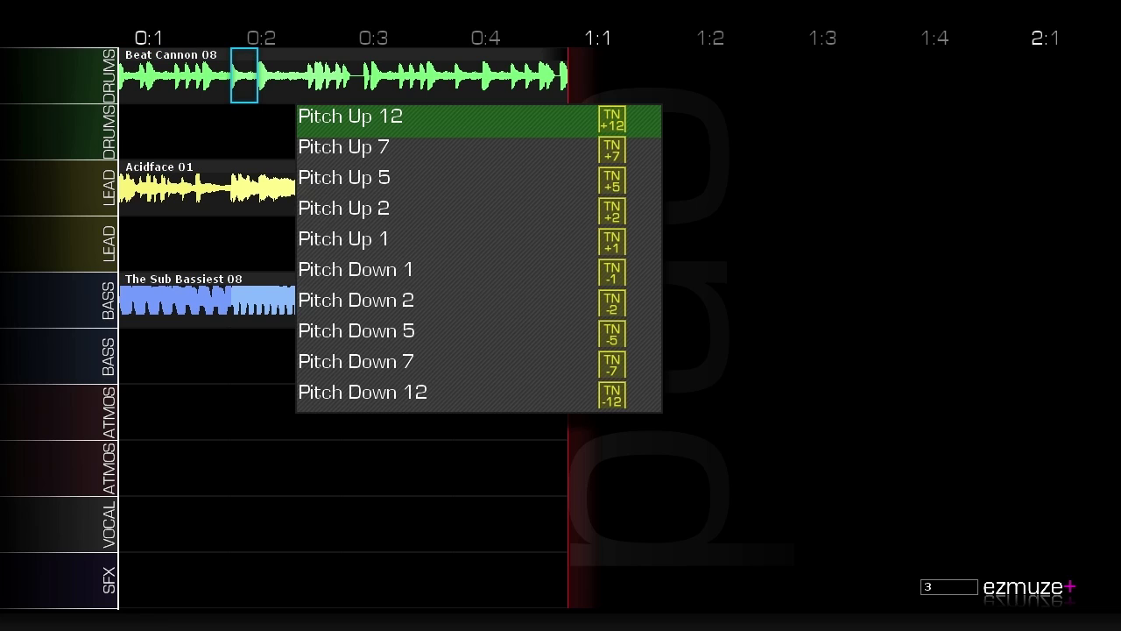
# Apply Slice 1 to the second and third quarter-beat cells of the drum clip's second beat.
pyautogui.press('Down')
pyautogui.press('Down')
pyautogui.press('Down')
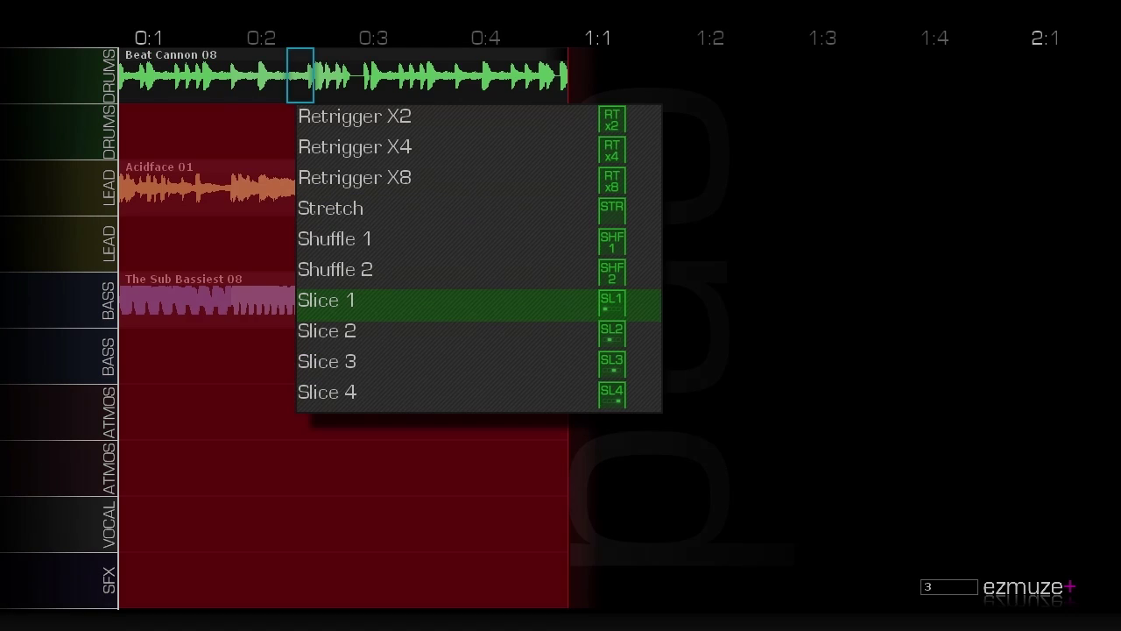
pyautogui.press('Return')
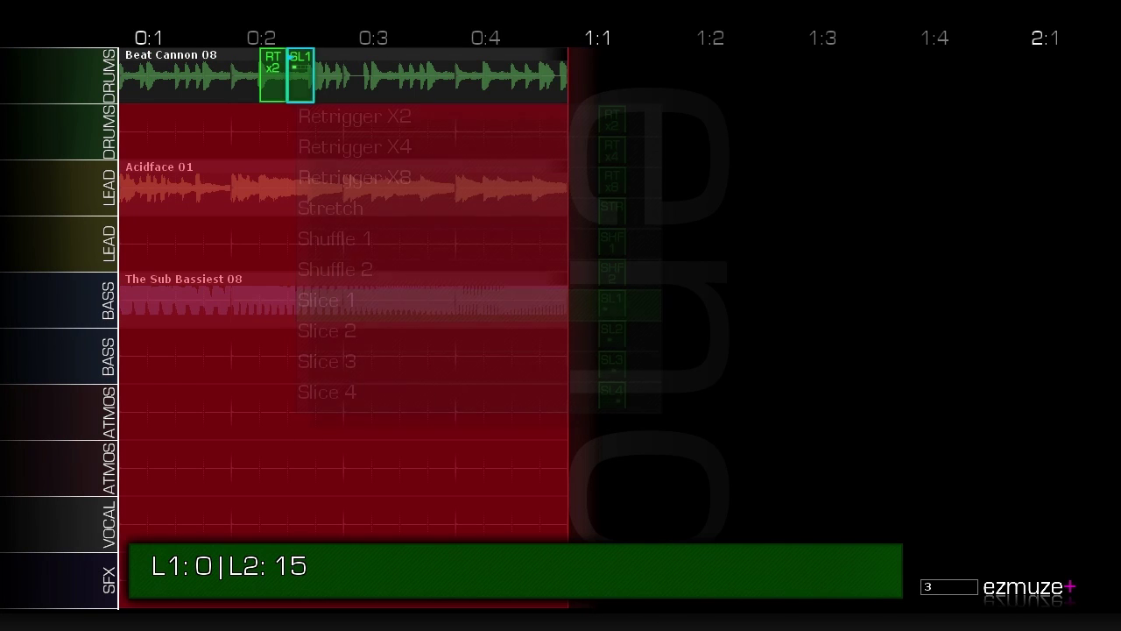
pyautogui.press('Left')
pyautogui.press('Return')
pyautogui.press('Return')
# Apply Slice 1 to the following two cells of the drum clip as well, making four consecutive sliced cells.
pyautogui.press('Right')
pyautogui.press('Right')
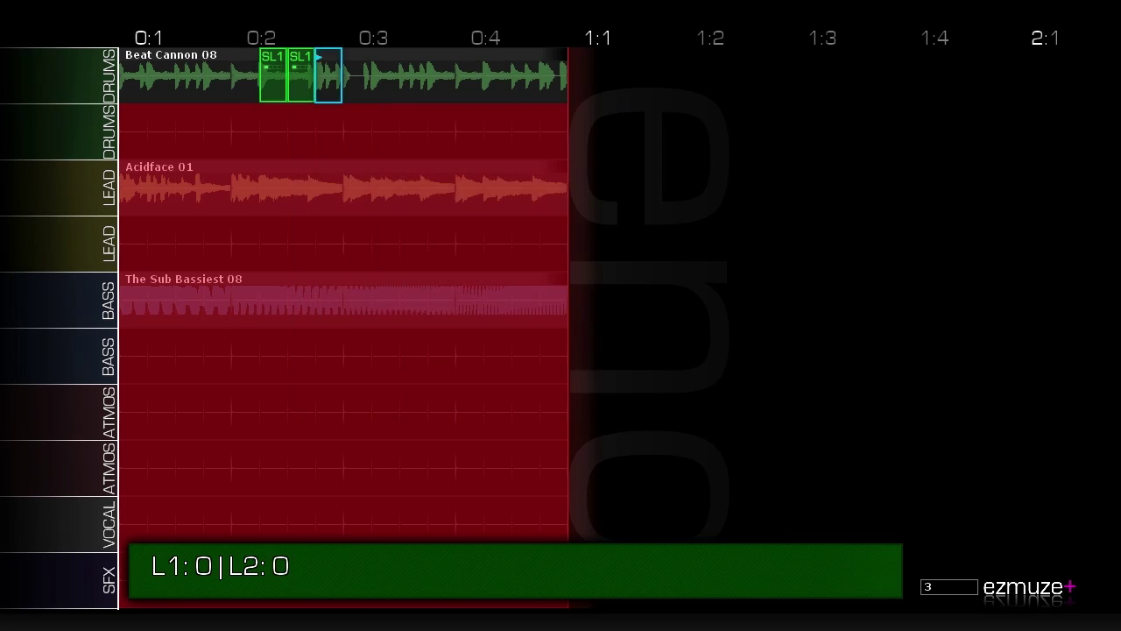
pyautogui.press('Return')
pyautogui.press('Return')
pyautogui.press('Right')
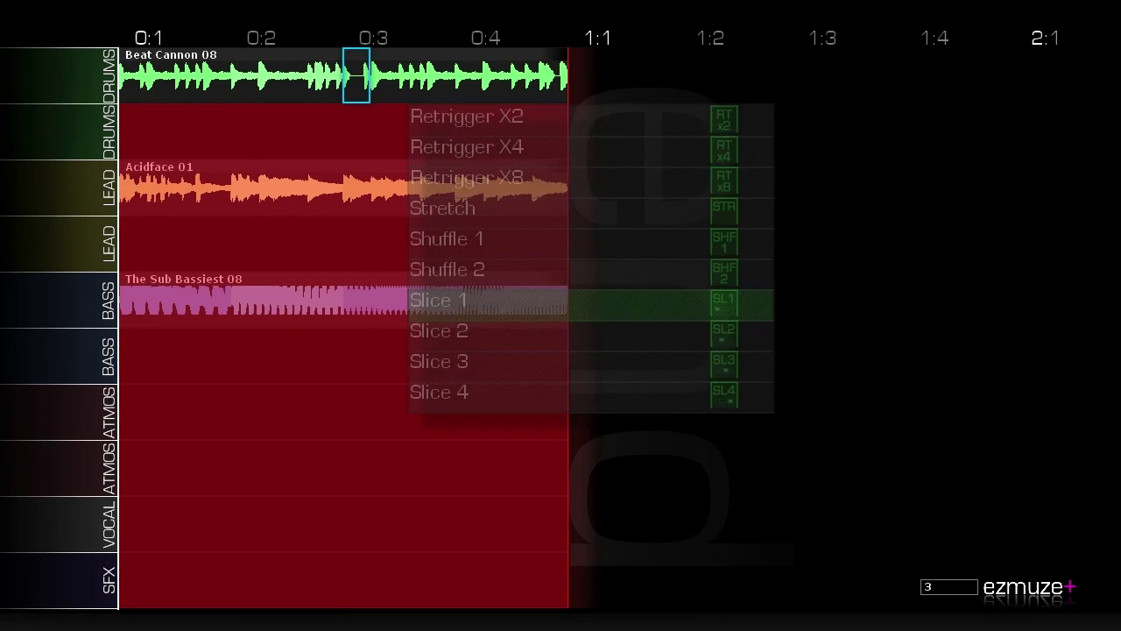
pyautogui.press('Return')
pyautogui.press('Left')
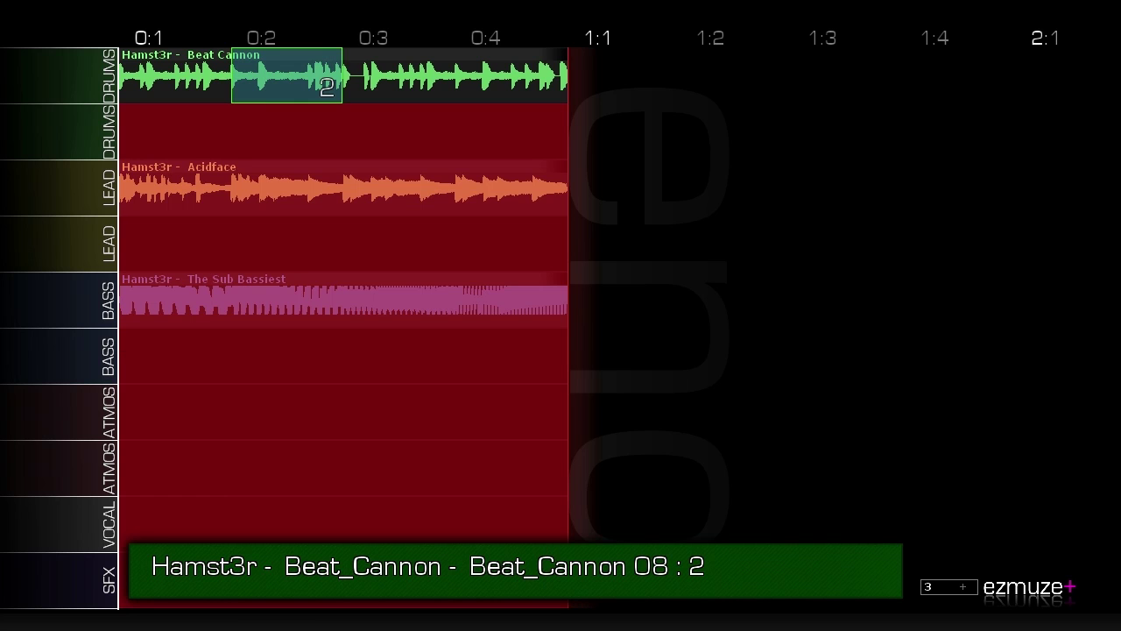
# Reopen Trigger FX and add Retrigger X2 as the lower-layer effect on the second Slice 1 cell of the drum clip.
pyautogui.press('Tab')
pyautogui.press('Left')
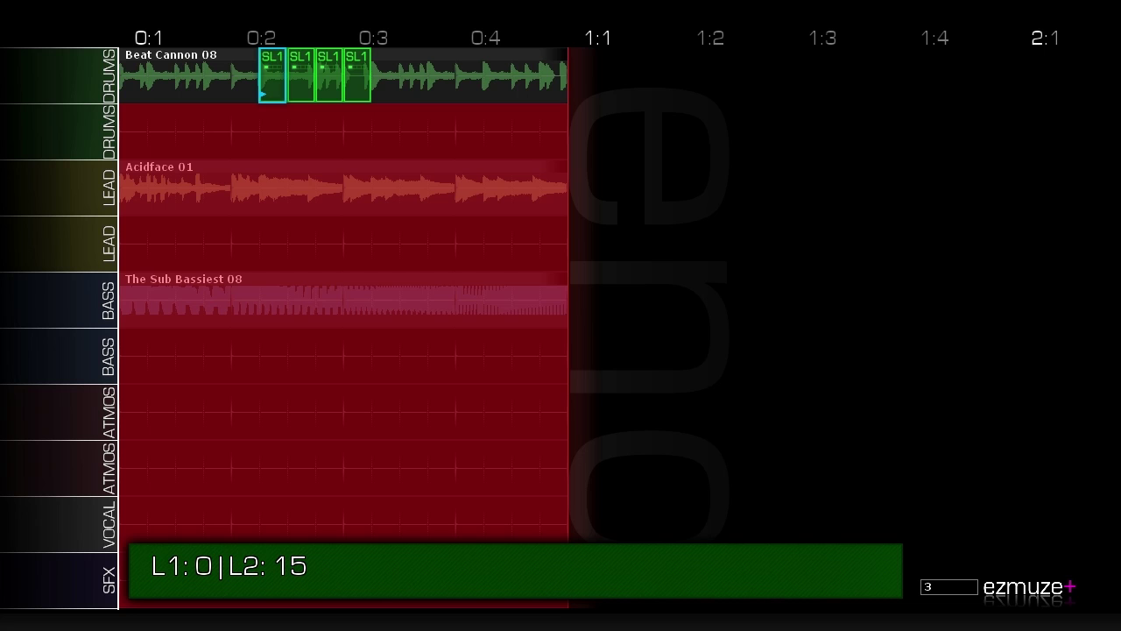
pyautogui.press('Right')
pyautogui.press('Return')
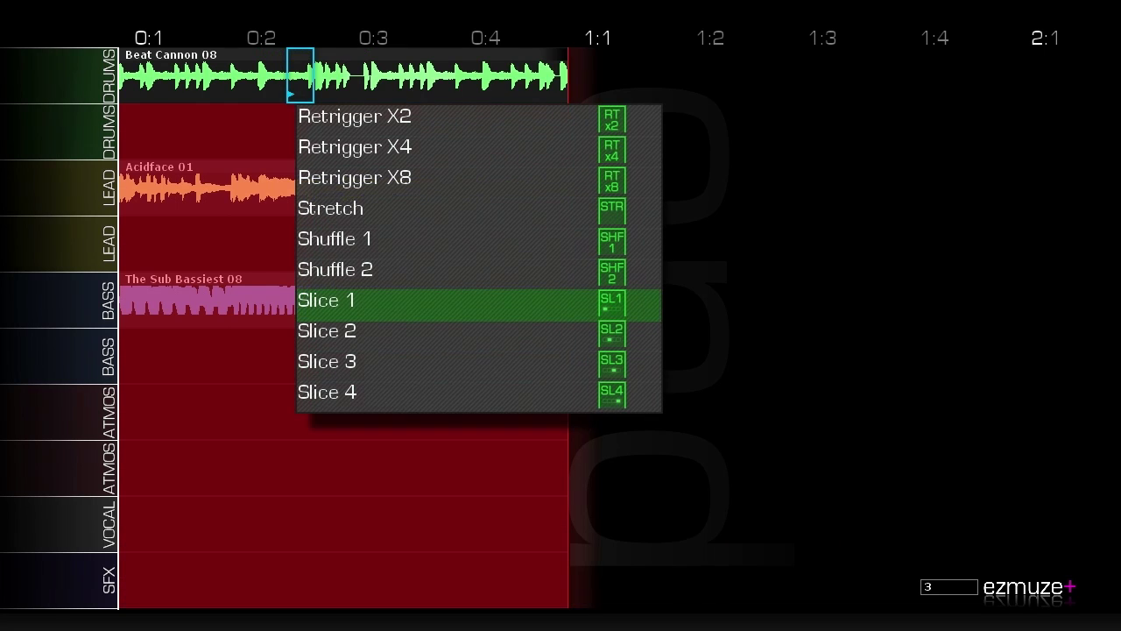
pyautogui.press('Return')
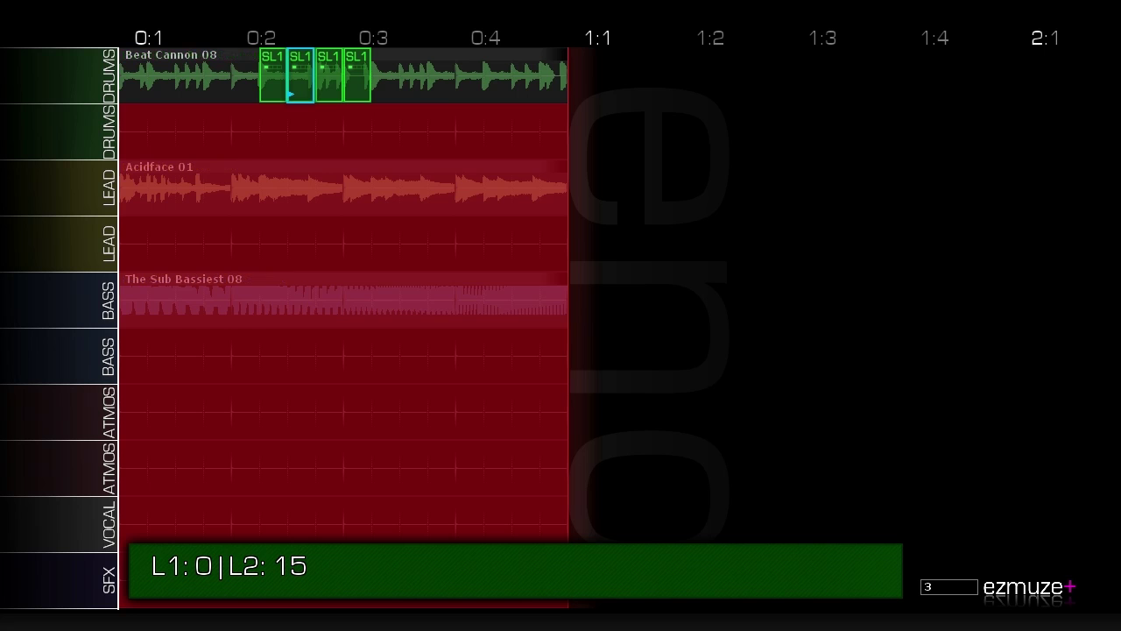
pyautogui.press('Return')
pyautogui.press('Up')
pyautogui.press('Up')
pyautogui.press('Up')
pyautogui.press('Up')
pyautogui.press('Up')
pyautogui.press('Up')
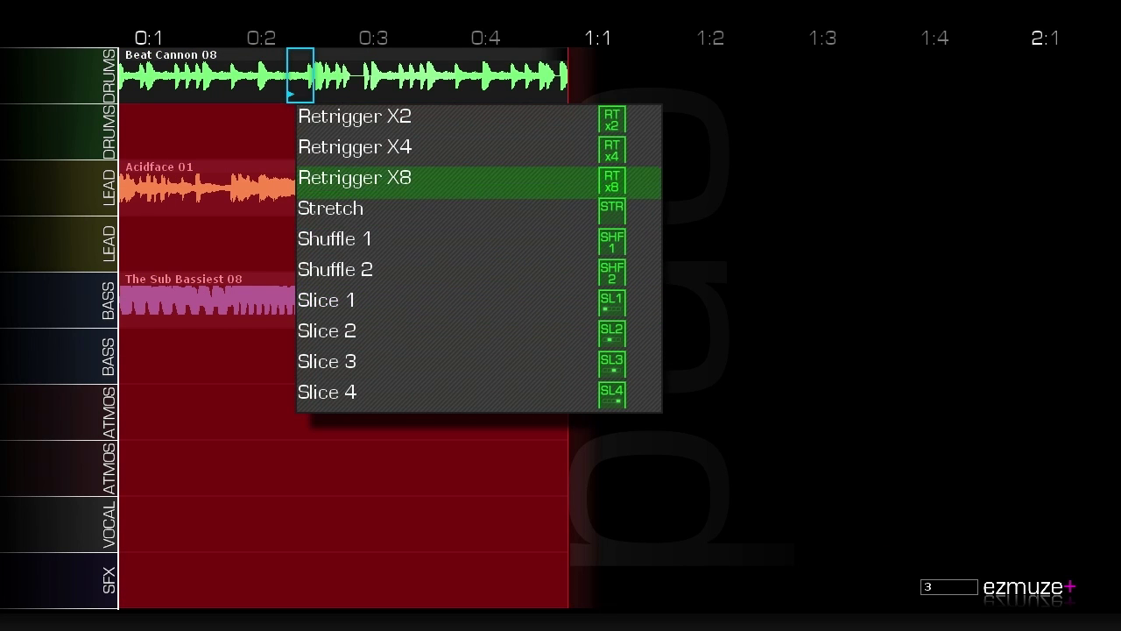
pyautogui.press('Return')
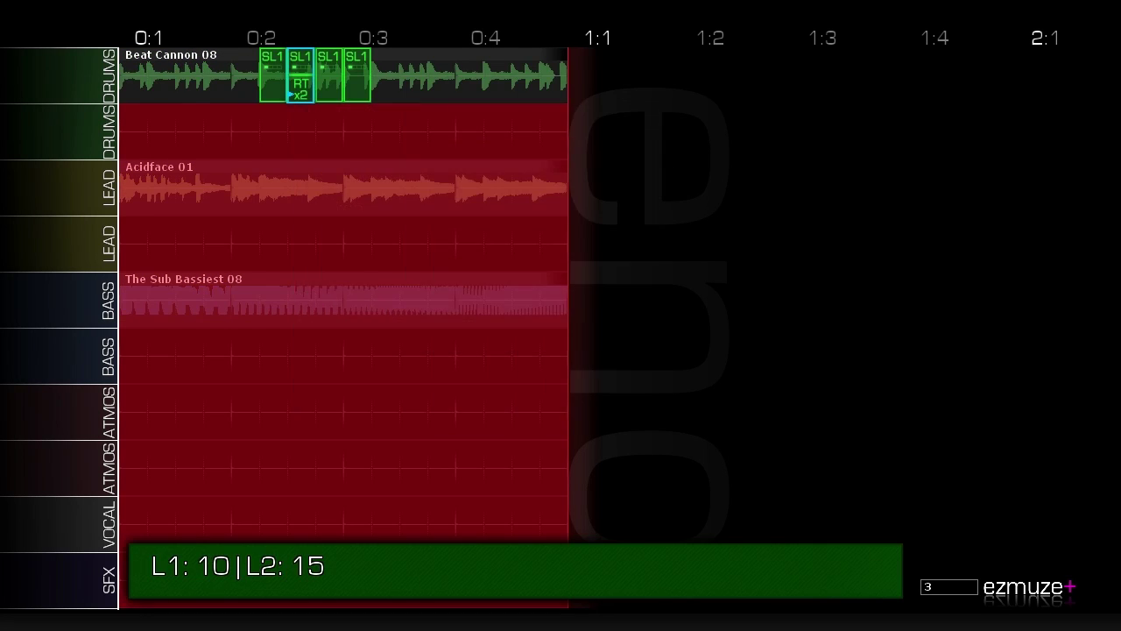
# Add Retrigger X4 below the third Slice 1 cell and Retrigger X8 below the fourth.
pyautogui.press('Right')
pyautogui.press('Return')
pyautogui.press('Down')
pyautogui.press('Return')
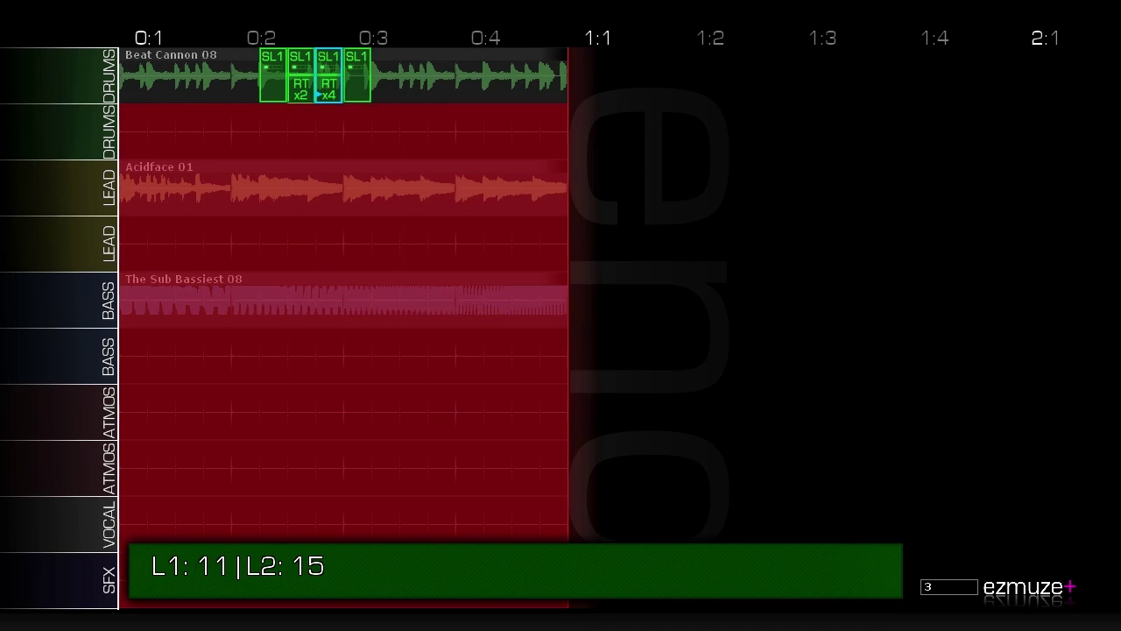
pyautogui.press('Right')
pyautogui.press('Return')
pyautogui.press('Down')
pyautogui.press('Return')
# Return to the Sequence view and play back the drum clip to hear the sliced retriggers.
pyautogui.press('Left')
pyautogui.press('Left')
pyautogui.press('Left')
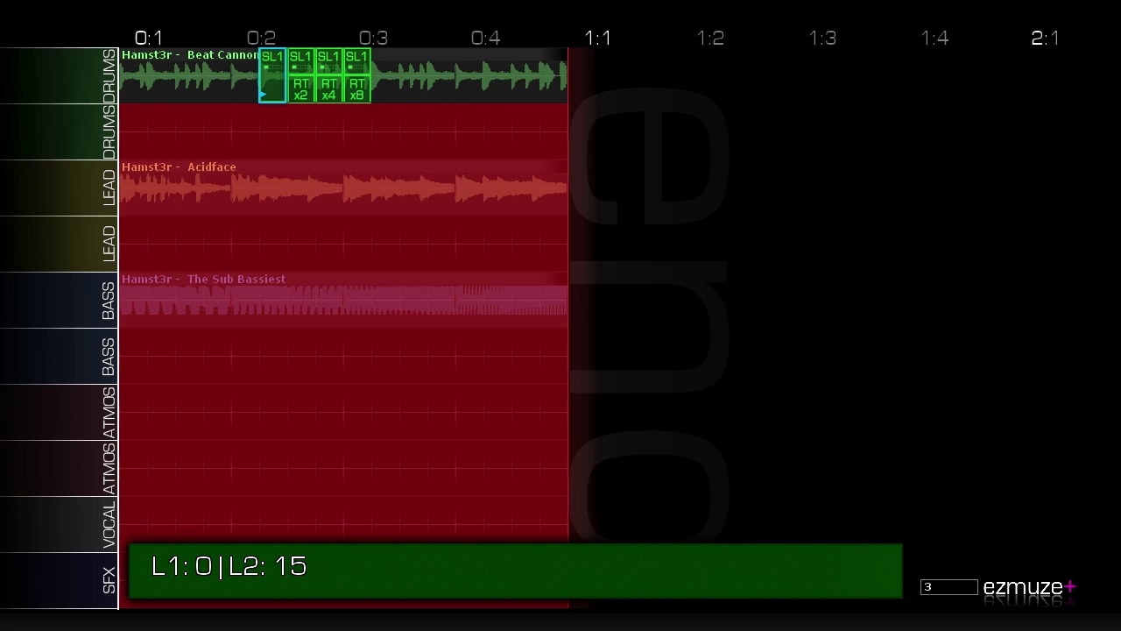
pyautogui.press('Escape')
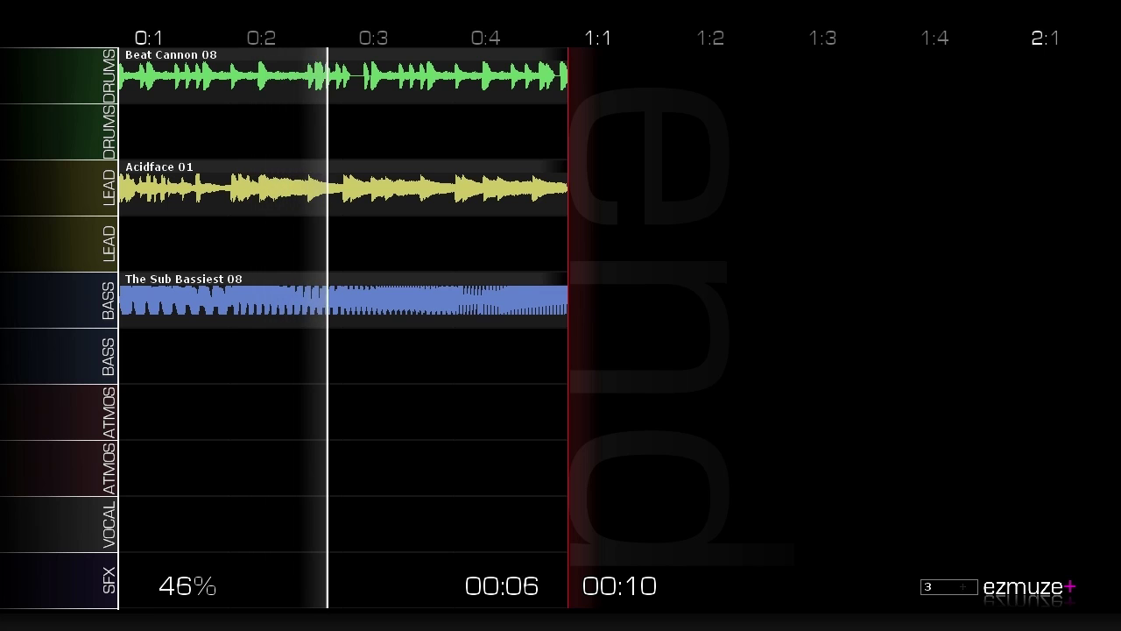
pyautogui.press('space')
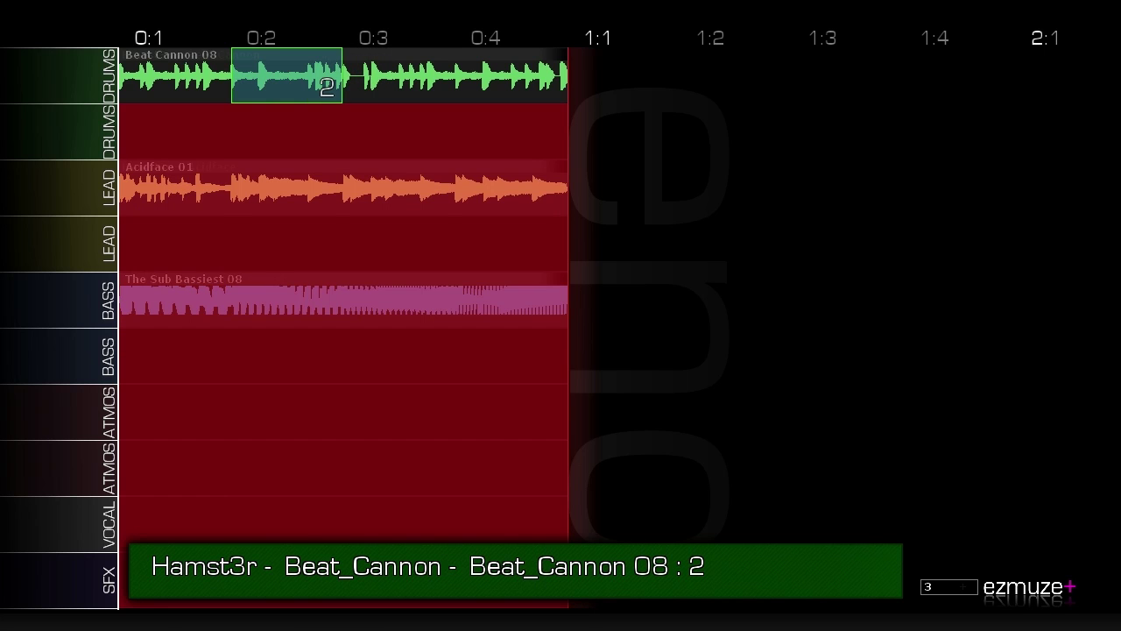
# In Trigger FX, apply Tape Stop and Slow Down to the two drum cells following the Retrigger X8 cell.
pyautogui.press('Tab')
pyautogui.press('Tab')
pyautogui.press('Tab')
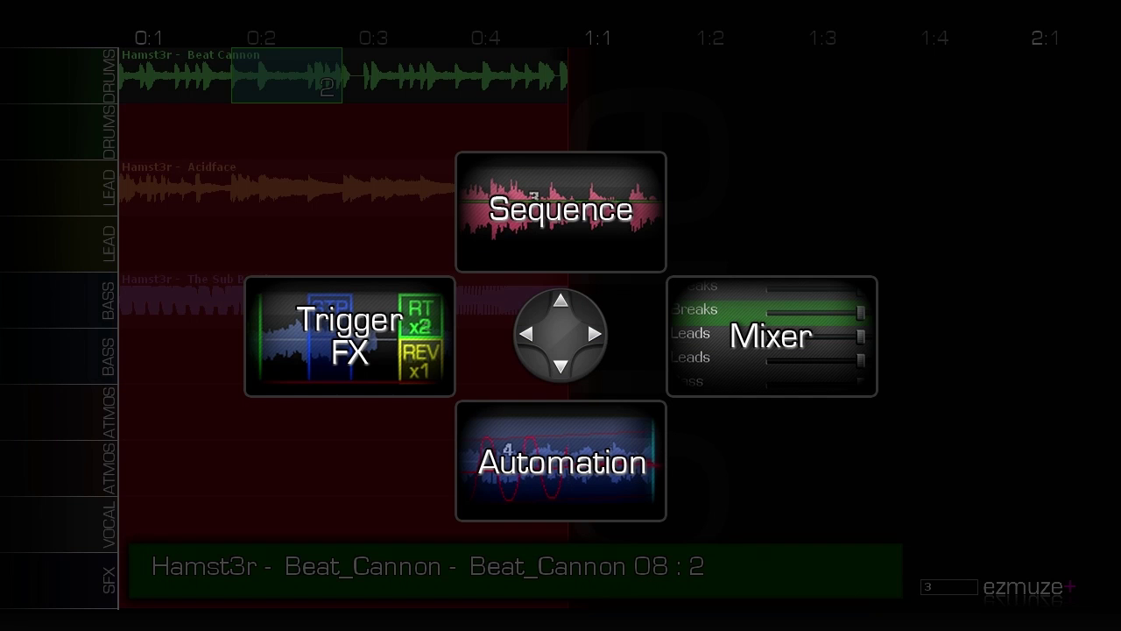
pyautogui.press('Up')
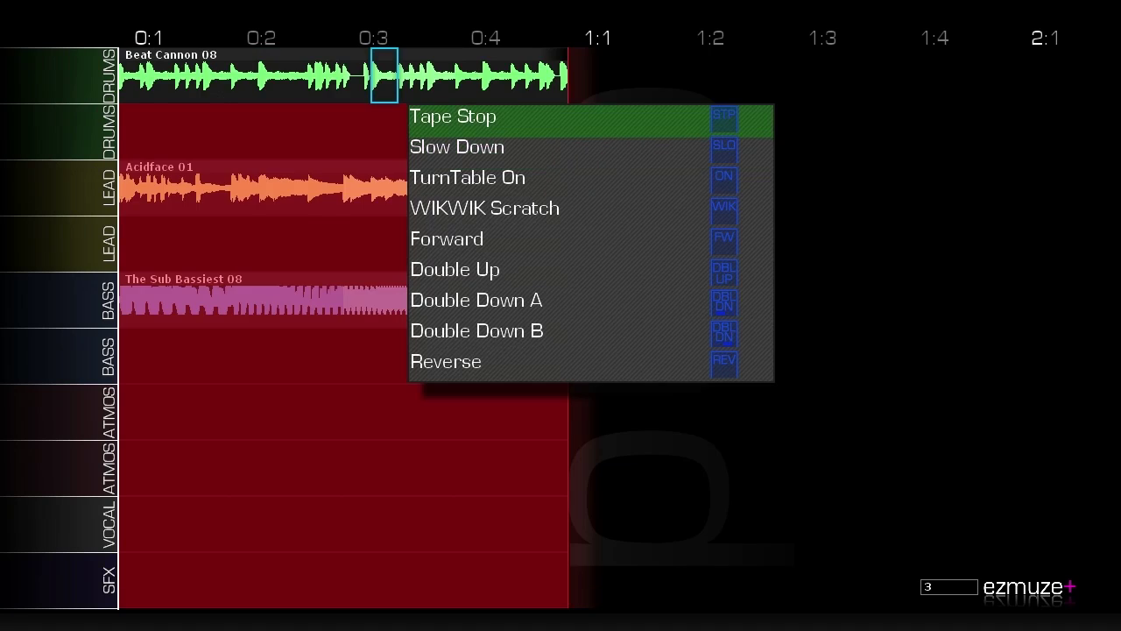
pyautogui.press('Return')
pyautogui.press('Right')
pyautogui.press('Return')
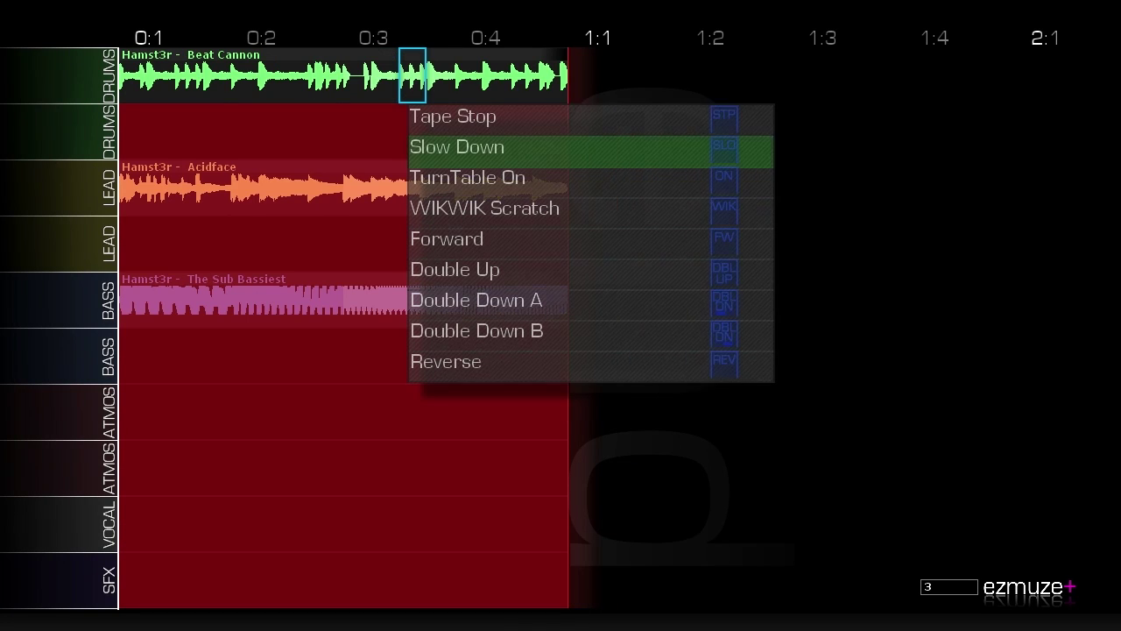
pyautogui.press('Down')
pyautogui.press('Up')
pyautogui.press('Return')
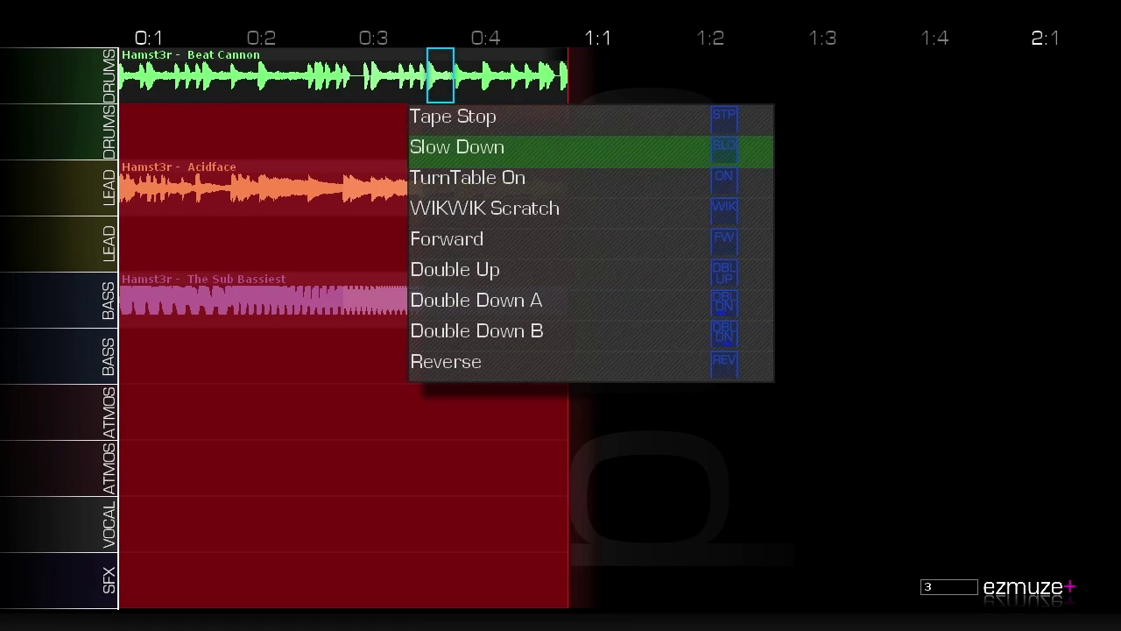
# Apply TurnTable On and WIKWIK Scratch to the two drum cells after Slow Down.
pyautogui.press('Down')
pyautogui.press('Return')
pyautogui.press('Down')
pyautogui.press('Return')
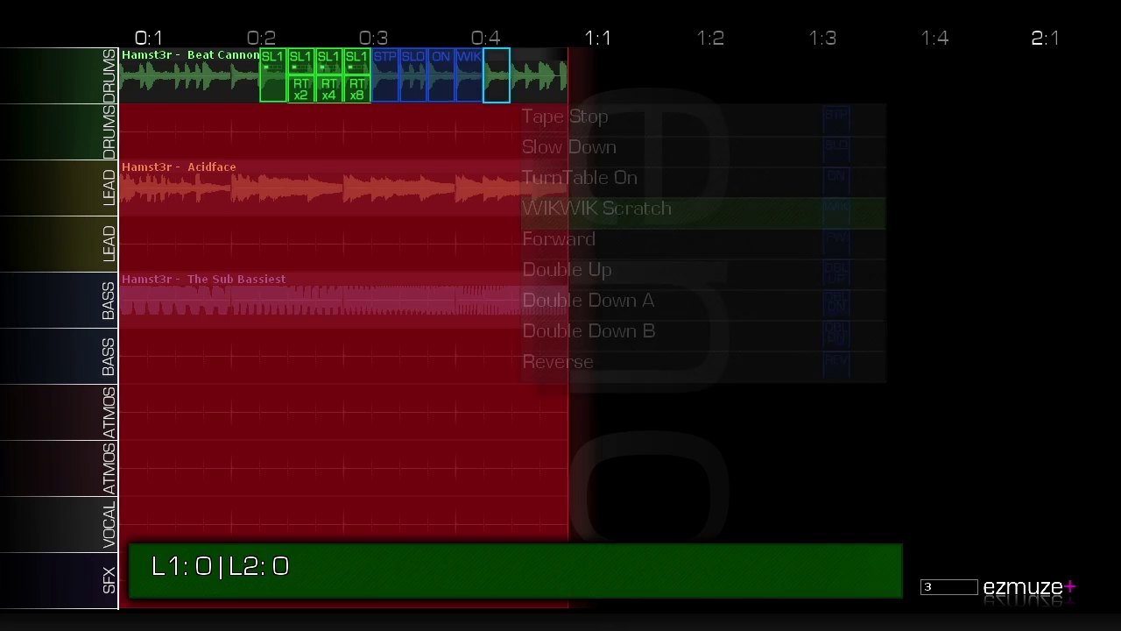
# Apply Forward, Double Up and Double Down A to the last three cells of the drum clip.
pyautogui.press('Down')
pyautogui.press('Return')
pyautogui.press('Down')
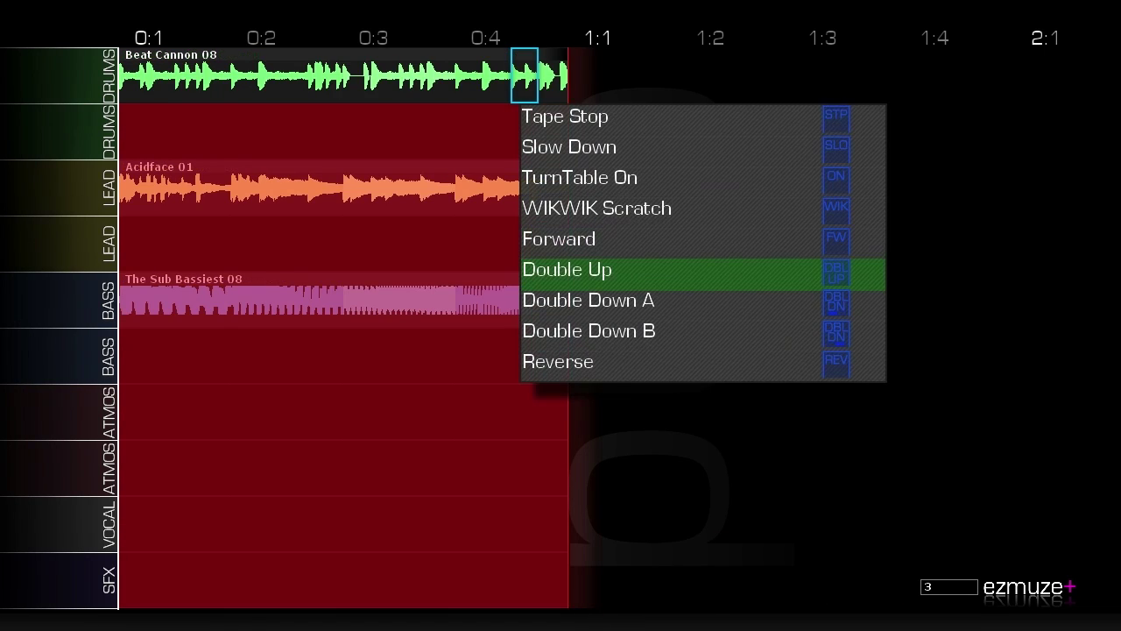
pyautogui.press('Return')
pyautogui.press('Down')
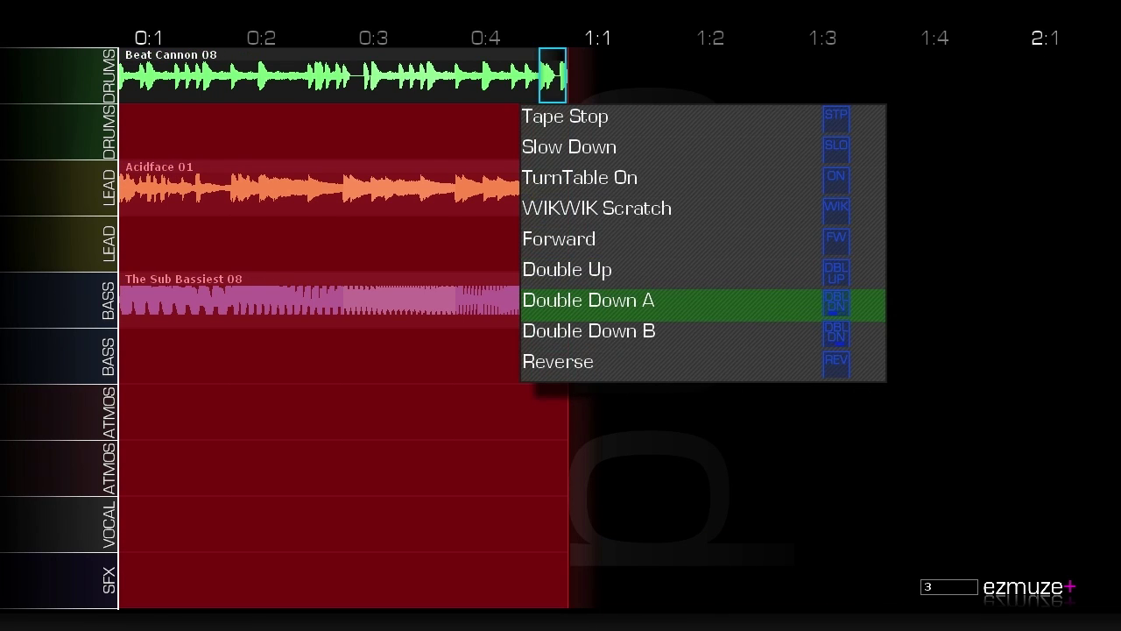
pyautogui.press('Return')
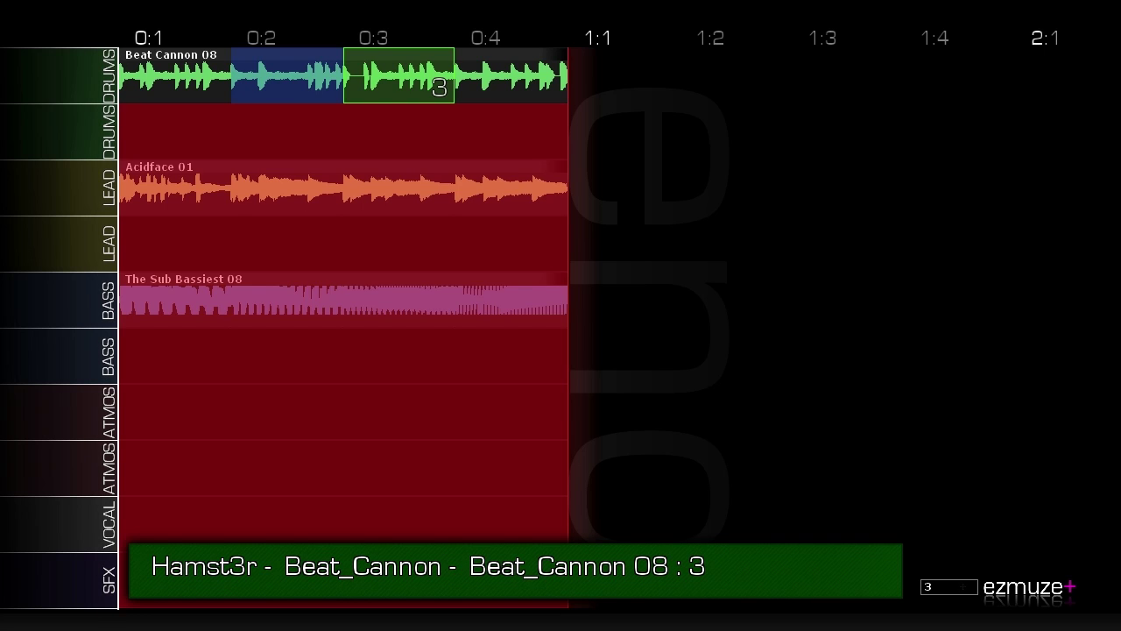
# Show the volume automation on the clips and select the drum clip's first beat.
pyautogui.press('Tab')
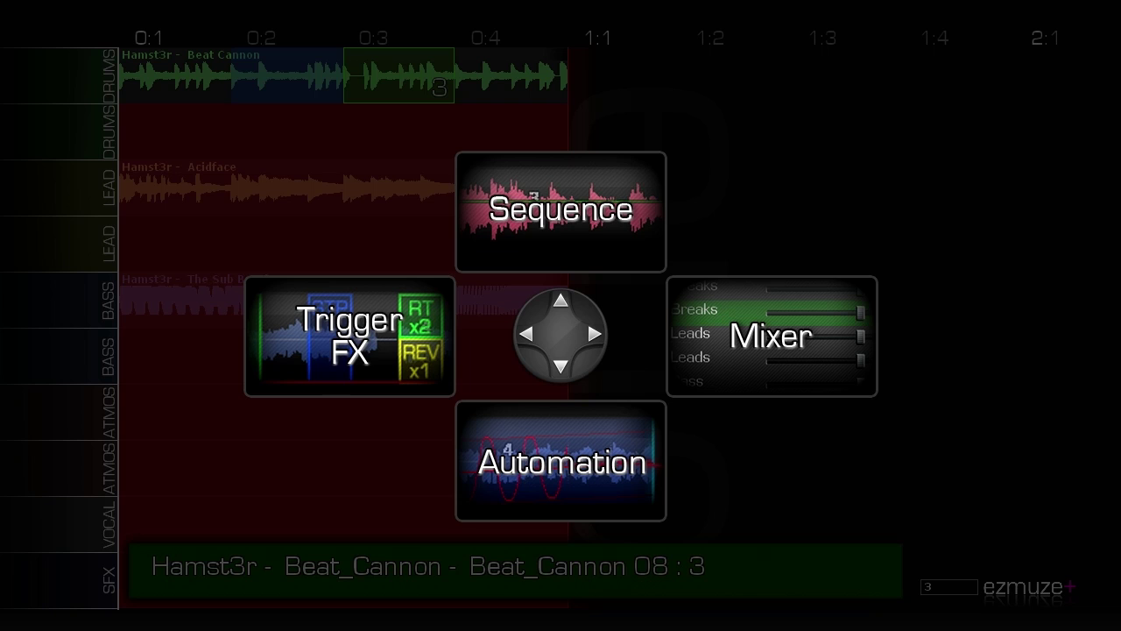
pyautogui.press('Down')
pyautogui.press('Left')
pyautogui.press('Left')
pyautogui.press('Right')
pyautogui.press('Right')
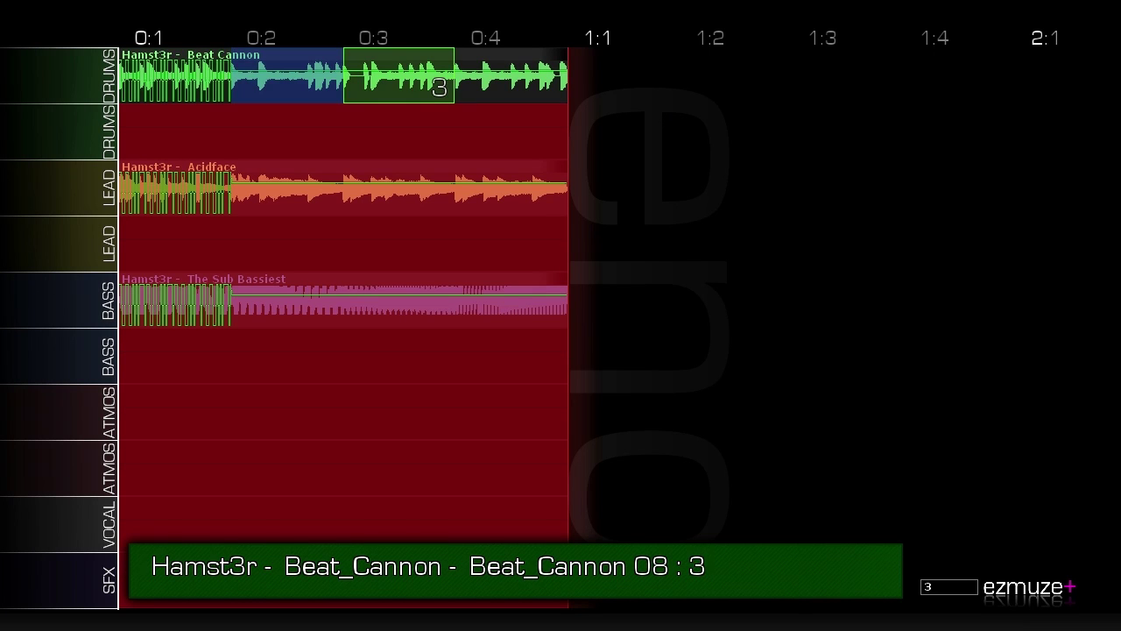
pyautogui.press('Left')
pyautogui.press('Left')
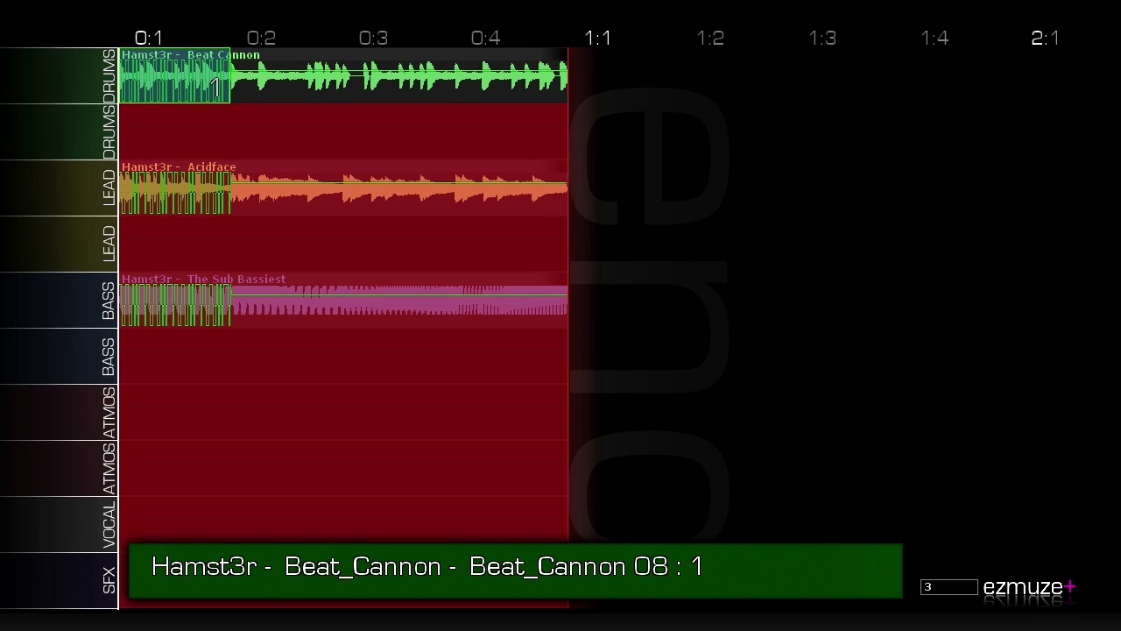
# Open Automation for the drum clip's first beat, review its LowPass and Volume curves, and return to the Sequence view.
pyautogui.press('Tab')
pyautogui.press('Tab')
pyautogui.press('Tab')
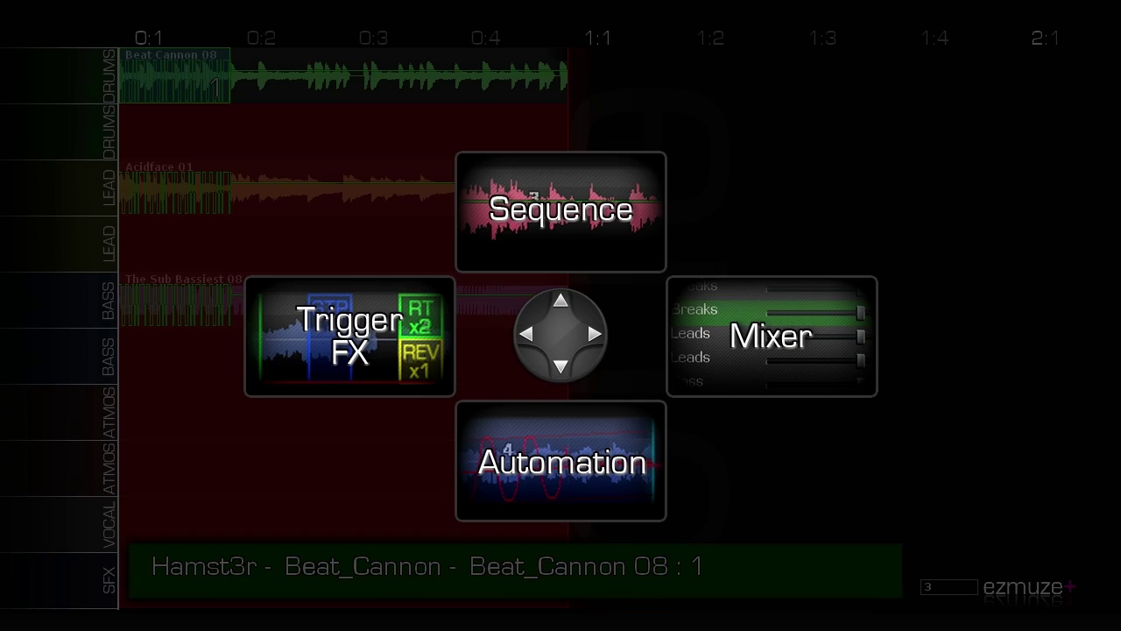
pyautogui.press('Down')
pyautogui.press('x')
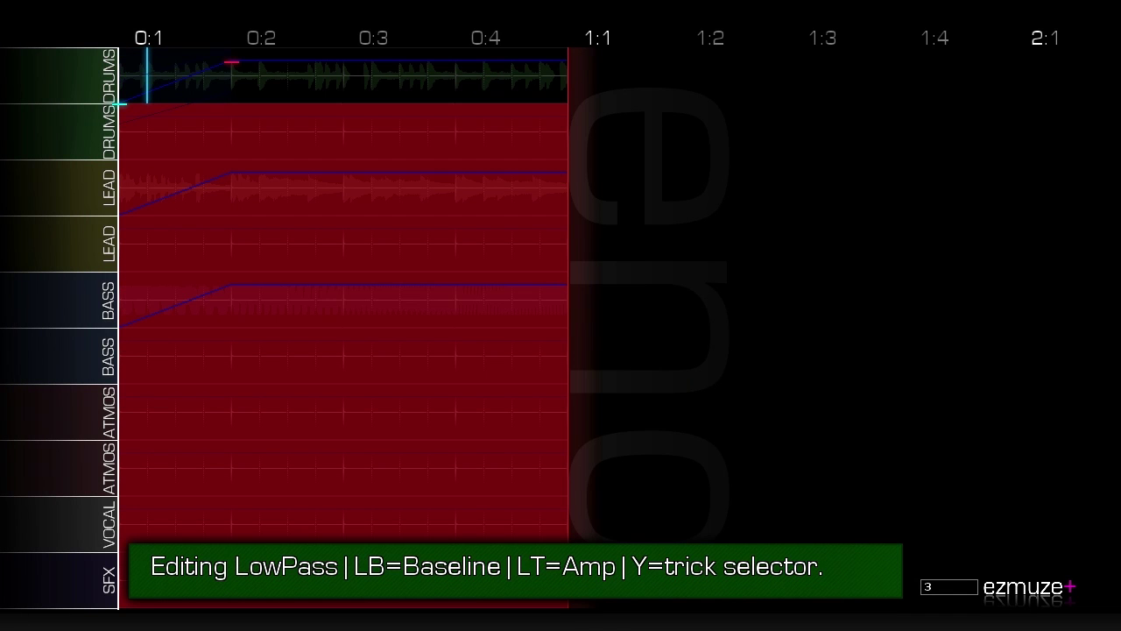
pyautogui.press('Down')
pyautogui.press('Down')
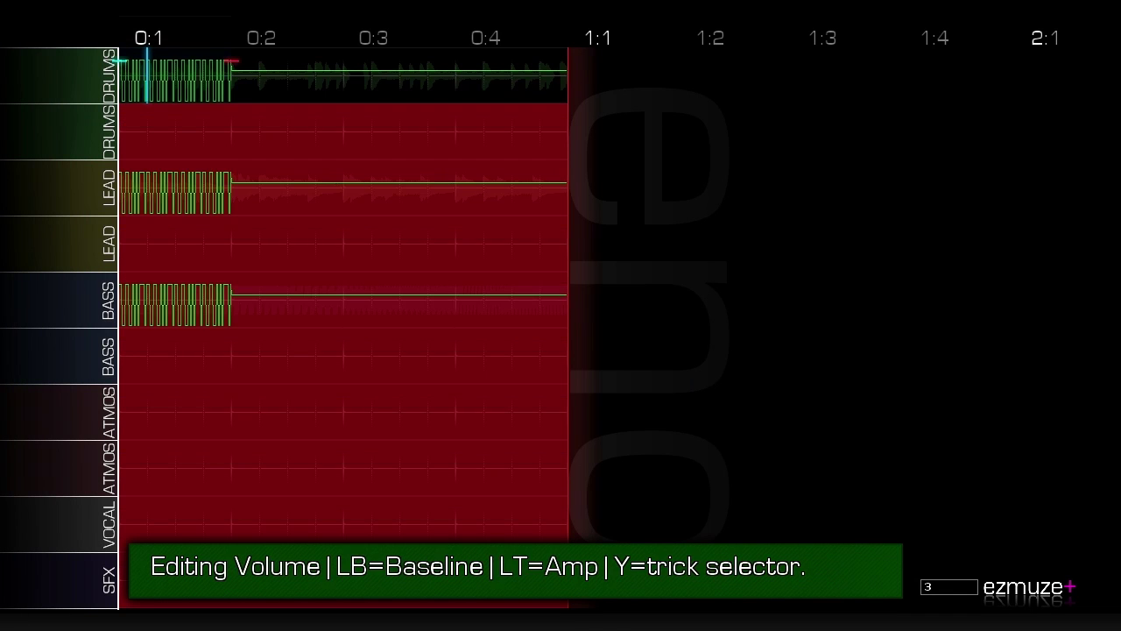
pyautogui.press('Escape')
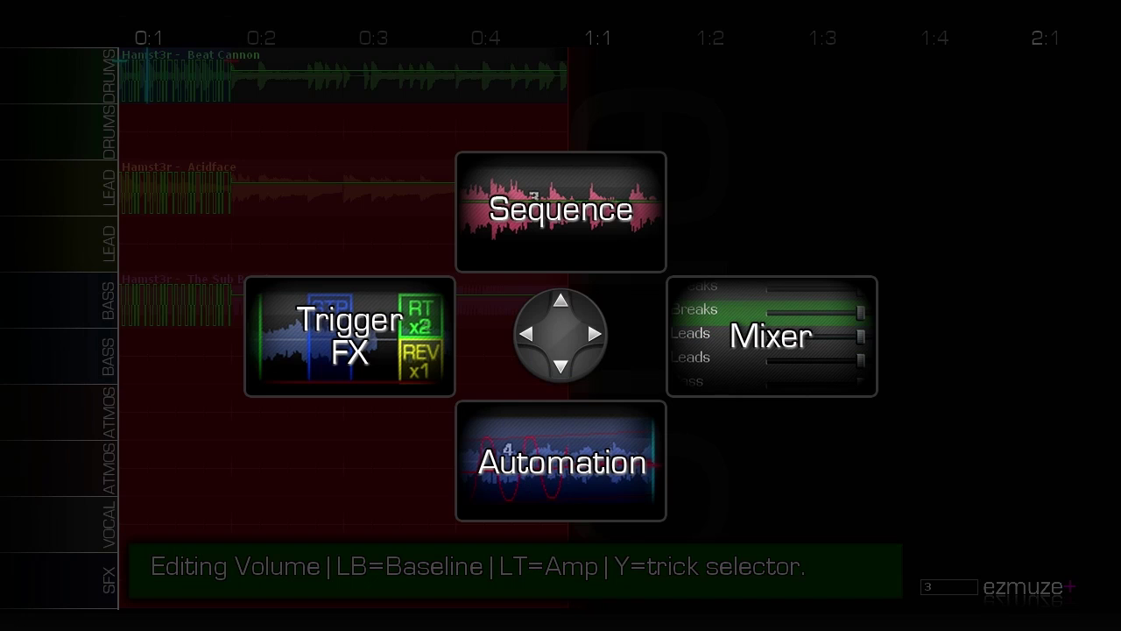
pyautogui.press('Up')
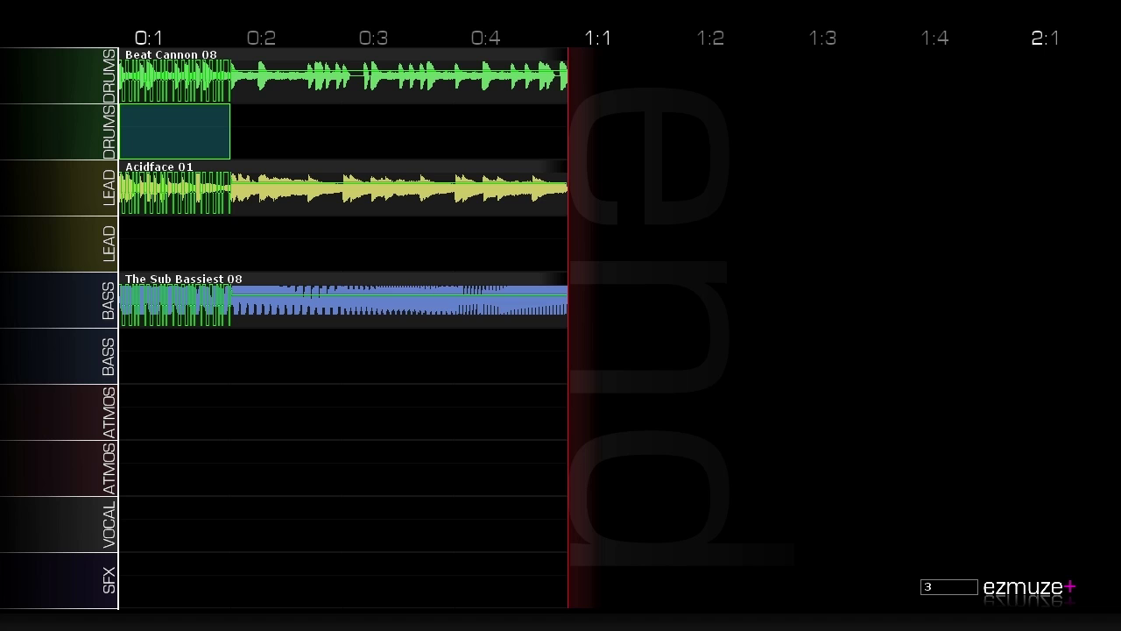
# Leave the song sequence and open the program's Options with the install and startup settings.
pyautogui.press('Escape')
pyautogui.press('Down')
pyautogui.press('Down')
pyautogui.press('Down')
pyautogui.press('Down')
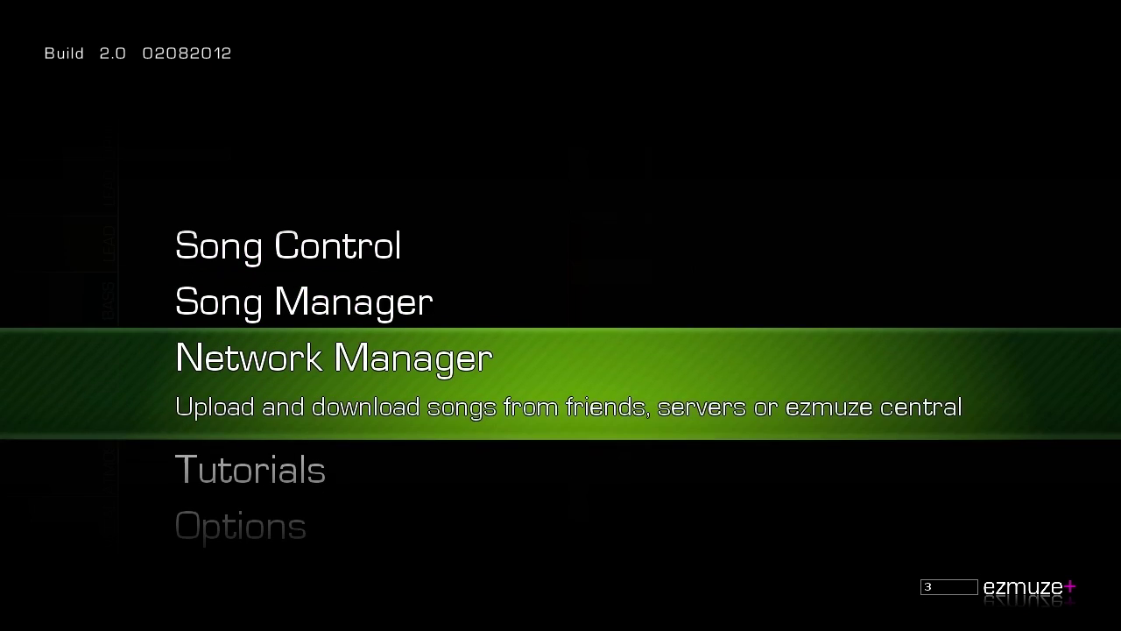
pyautogui.press('Return')
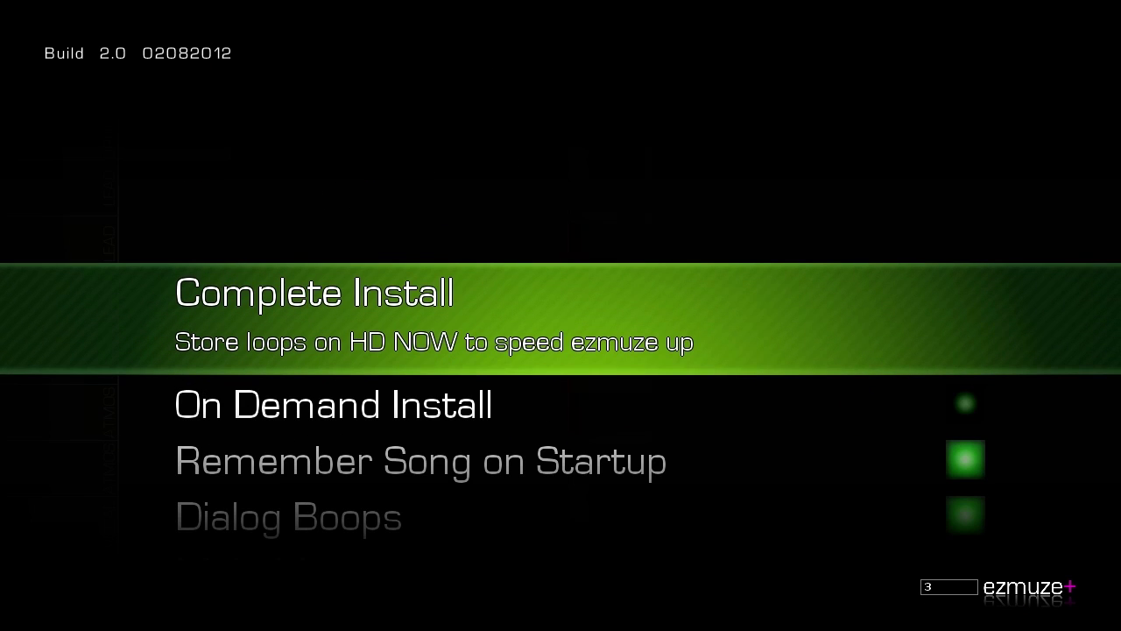